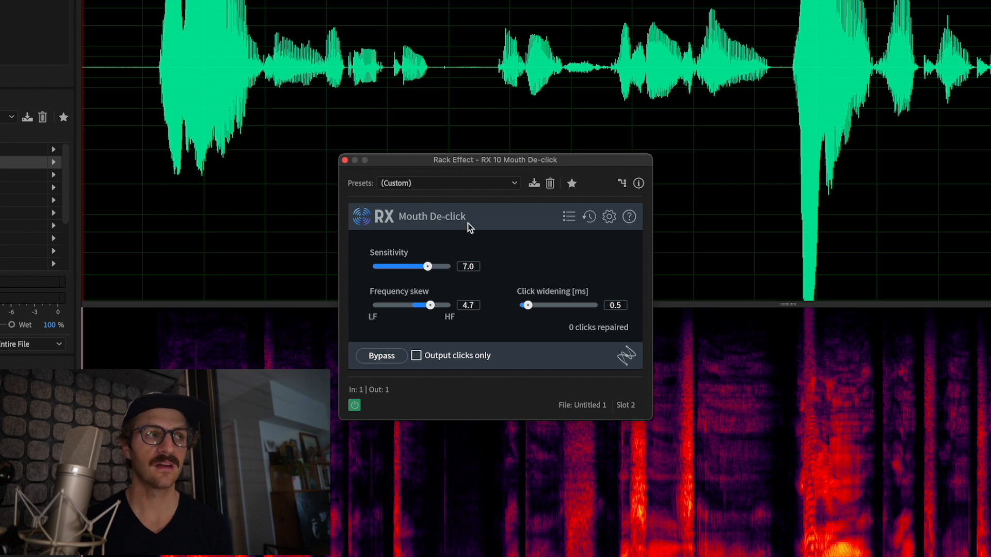
- Close the Mouth De-click window, and in the Nectar 3 chain remove the EQ 2 module and show the Pitch module
left_click(345, 161)
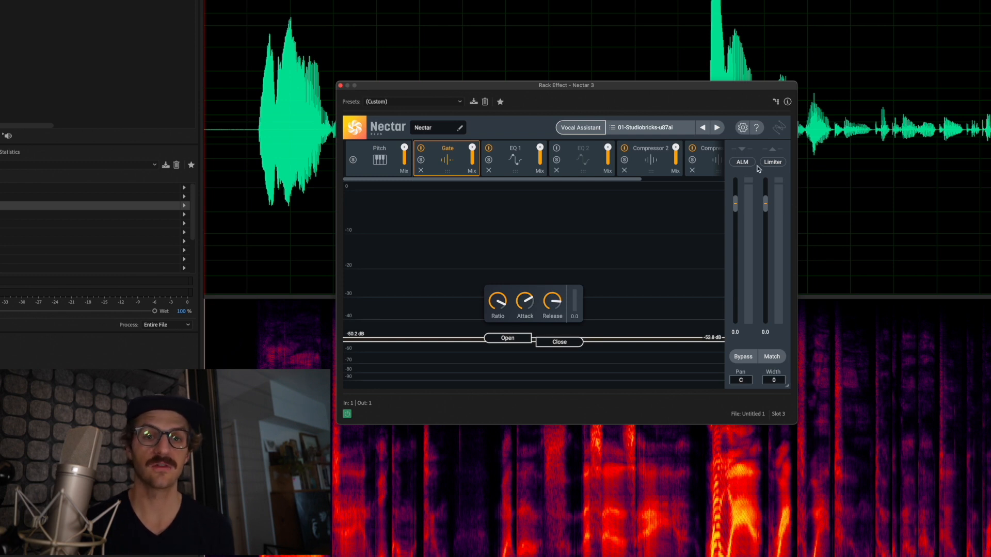
left_click(556, 170)
left_click(380, 163)
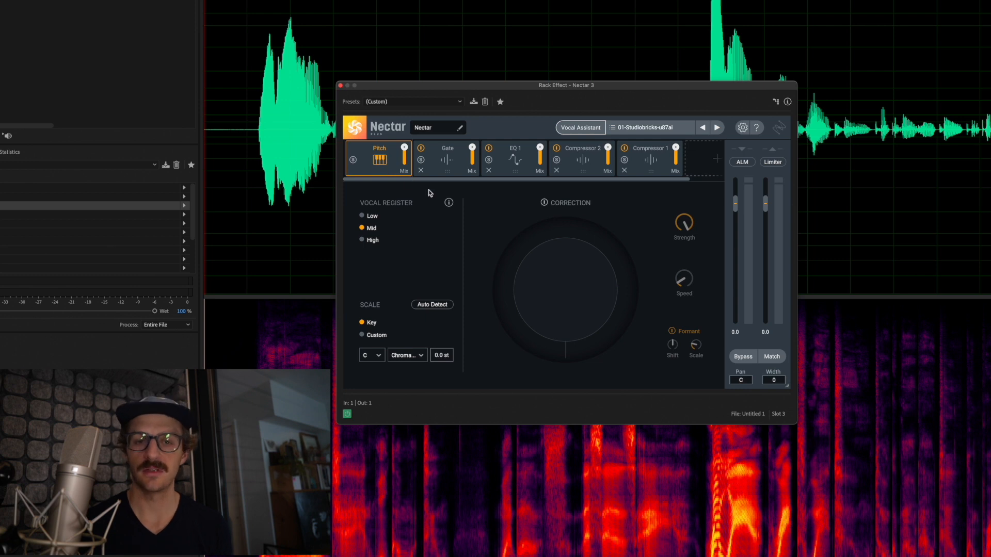
- Lengthen the Gate module's release to about 225 ms
left_click(444, 166)
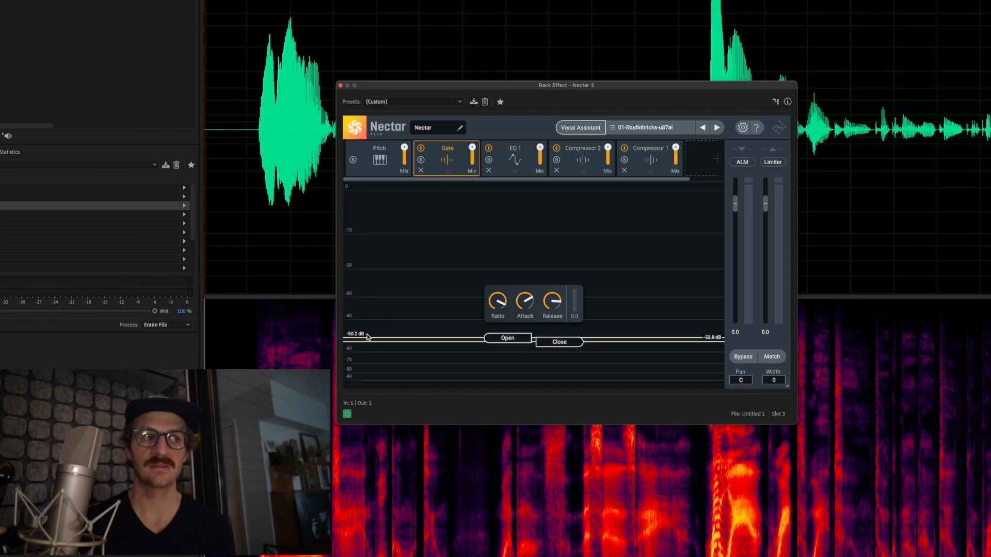
mouse_move(555, 309)
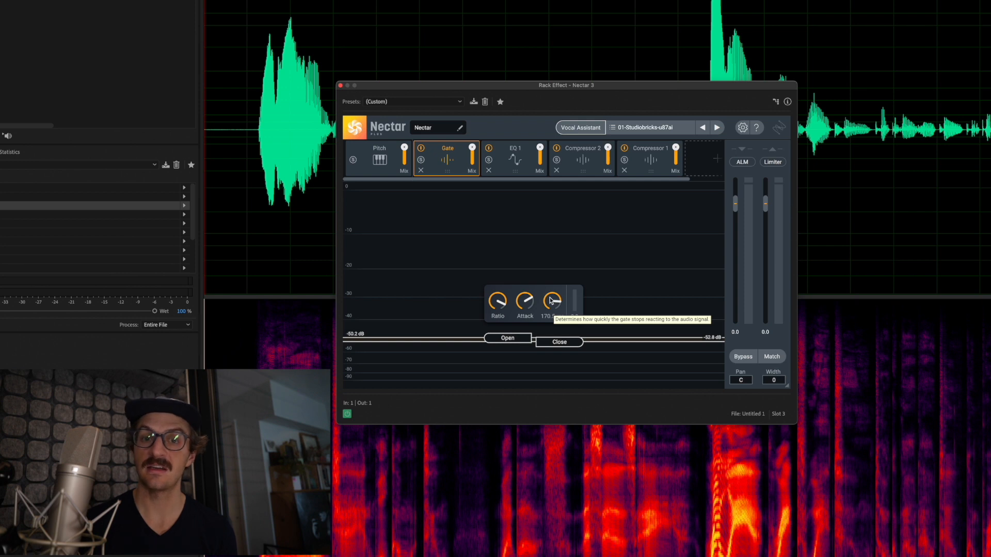
left_click_drag(550, 300, 552, 296)
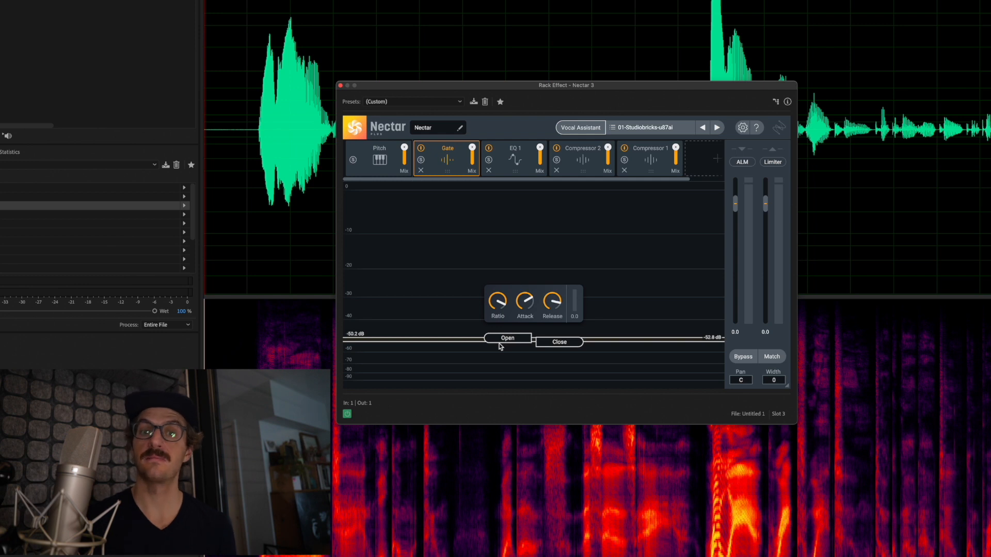
- Set the Flat Highpass band of EQ 1 to 52 Hz with a 12 dB/oct slope
left_click(536, 168)
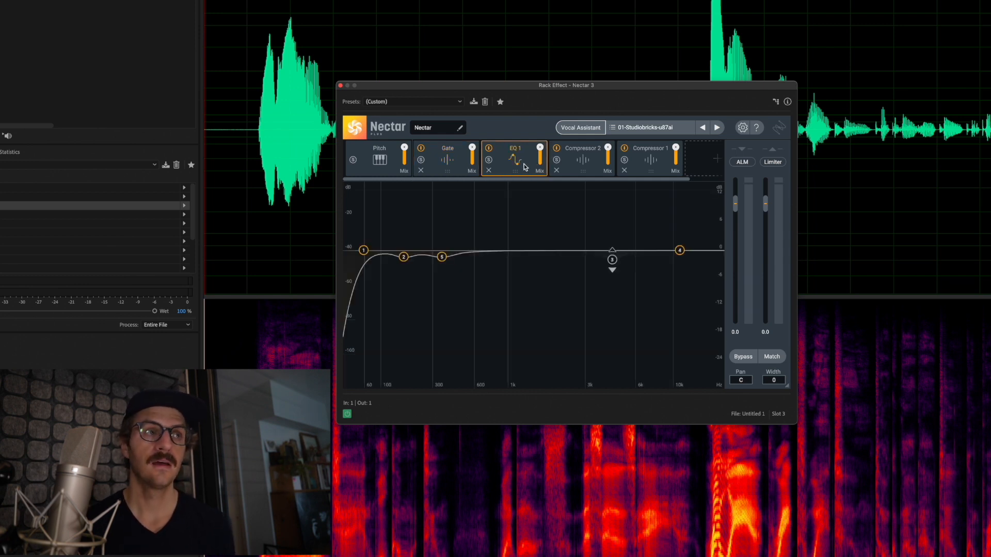
left_click(365, 250)
left_click_drag(369, 252, 380, 233)
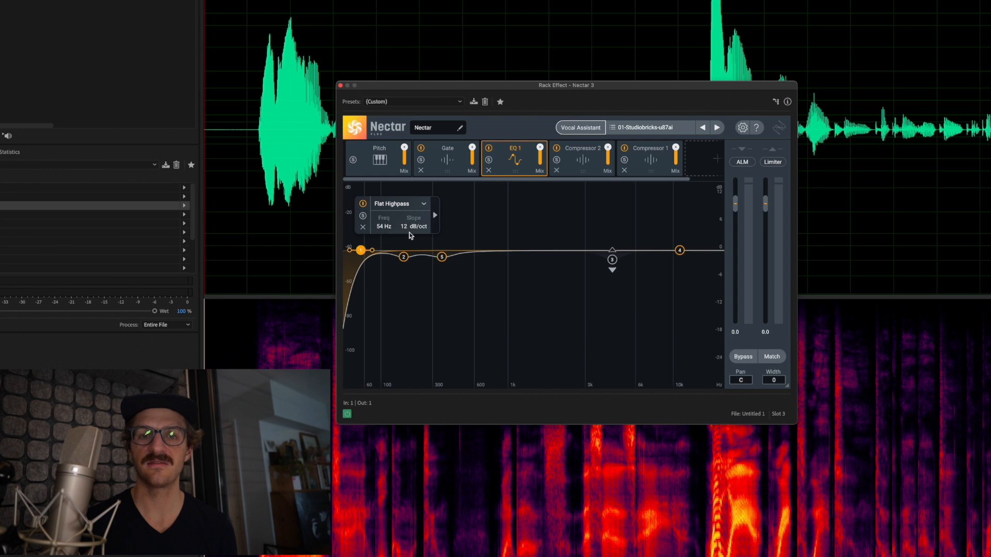
mouse_move(380, 229)
left_mouse_down()
mouse_move(383, 219)
mouse_move(385, 234)
left_mouse_up()
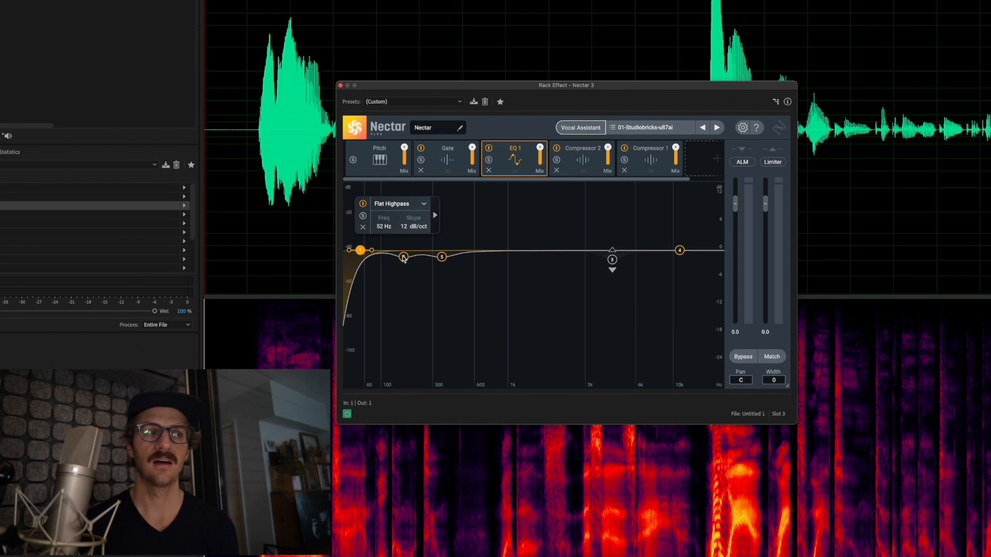
- Remove band 2 of EQ 1 and set bell band 5 to about 233 Hz with a -2.6 dB gain
left_click(404, 257)
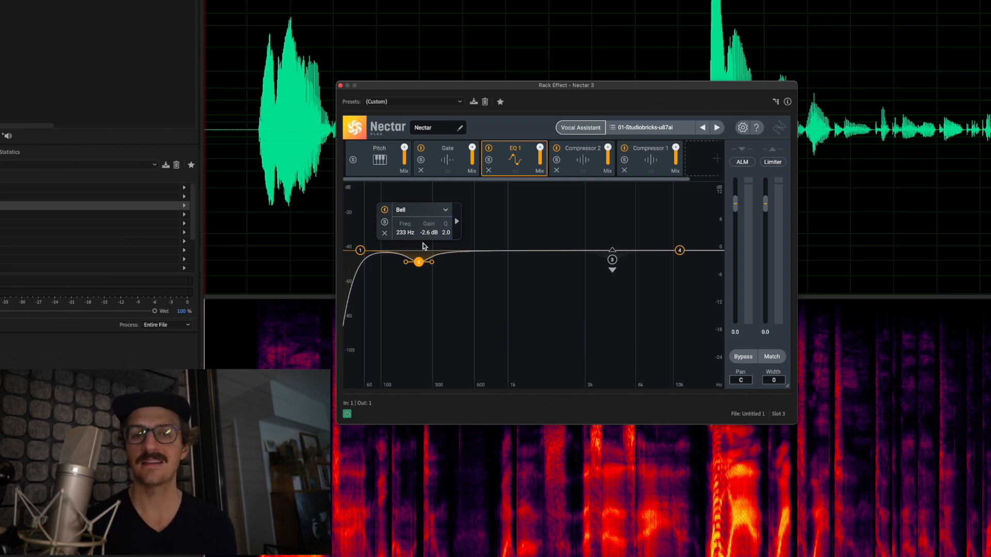
mouse_move(406, 231)
left_mouse_down()
mouse_move(407, 214)
mouse_move(405, 231)
left_mouse_up()
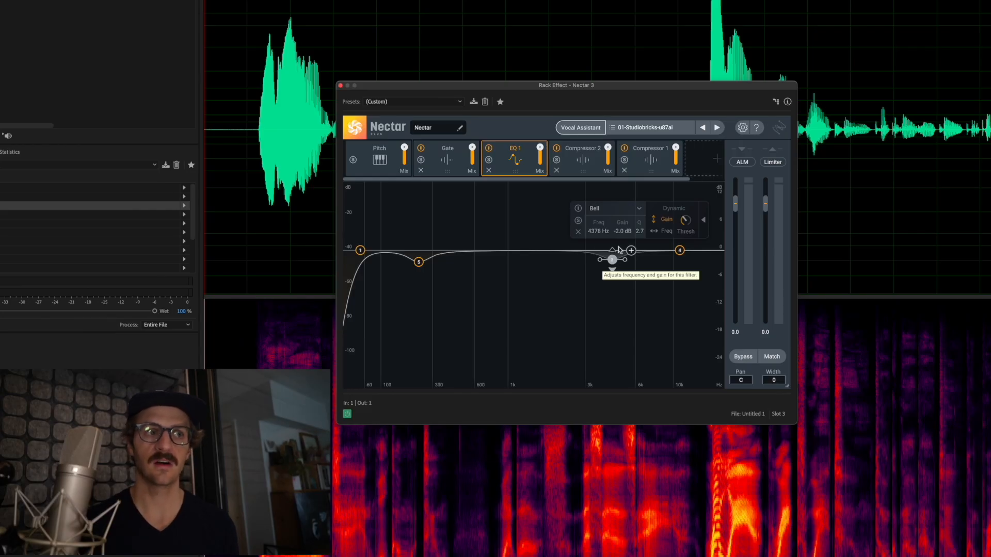
- Audition the recording with the dynamic 4378 Hz bell band enabled, and switch that band off again
left_click(579, 209)
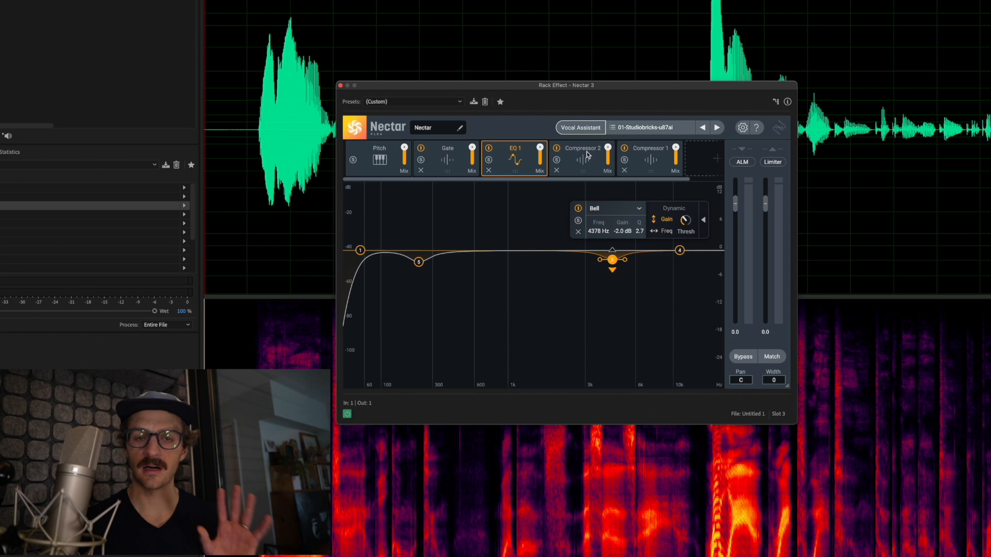
left_click(242, 122)
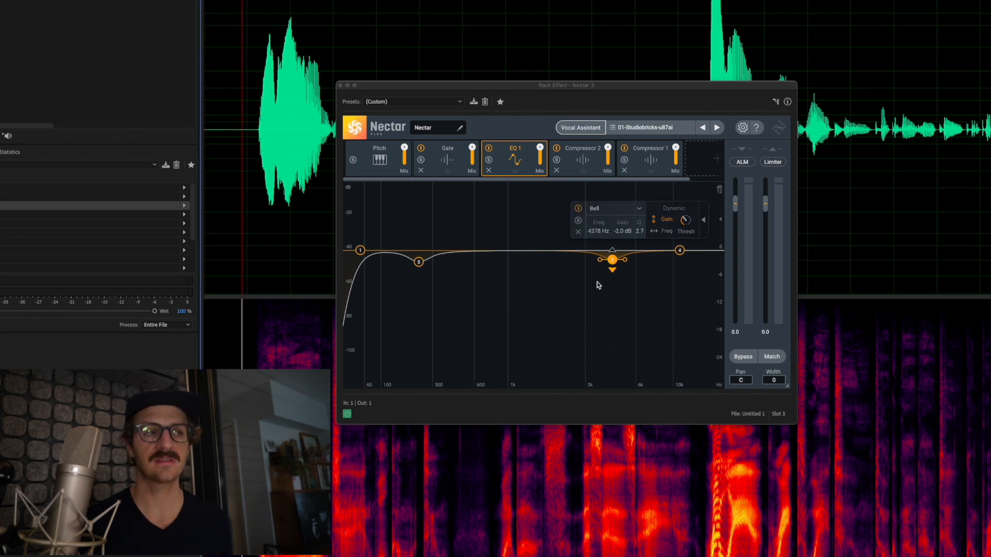
key("space")
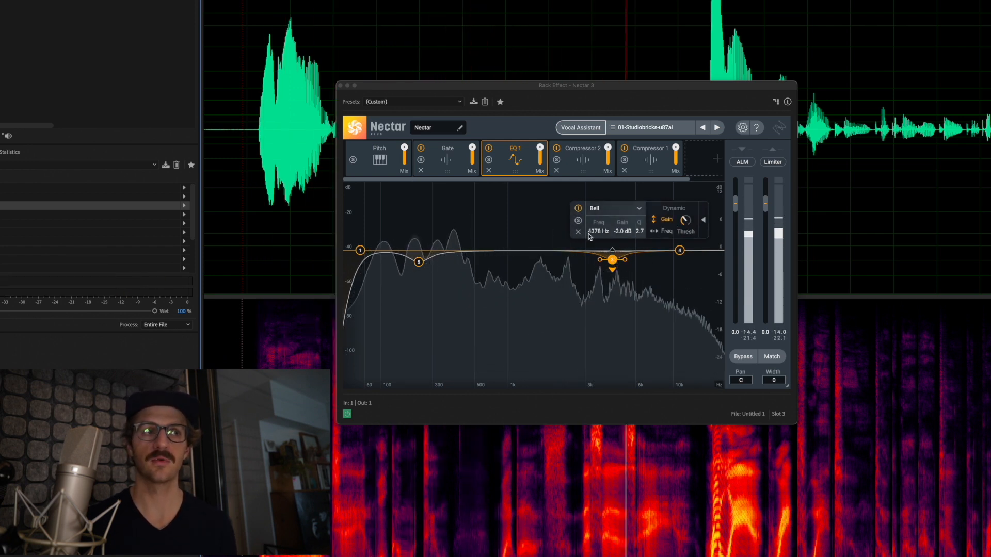
left_click(578, 209)
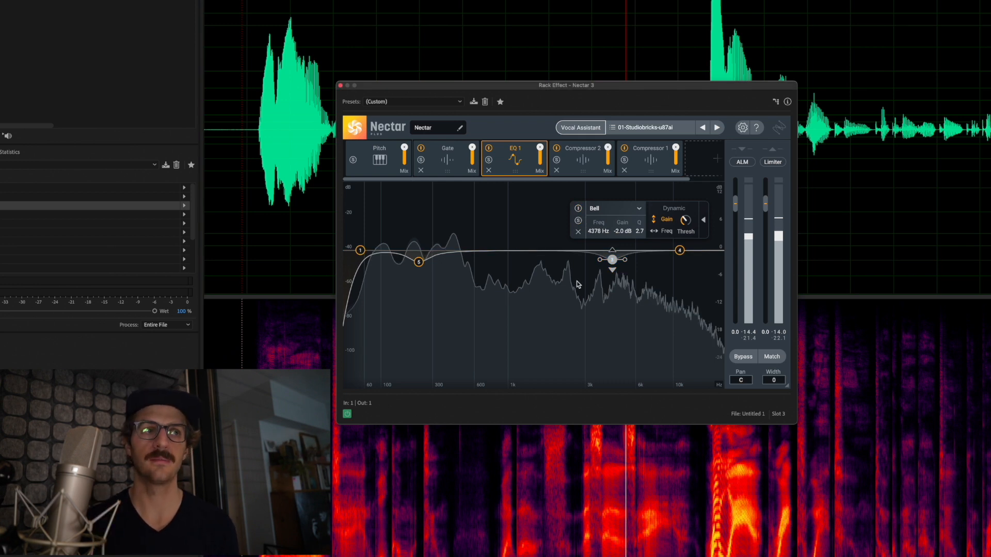
- Examine the ratio and threshold settings of Compressor 2 and Compressor 1, with the Nectar window moved lower to uncover the waveform
left_click(584, 168)
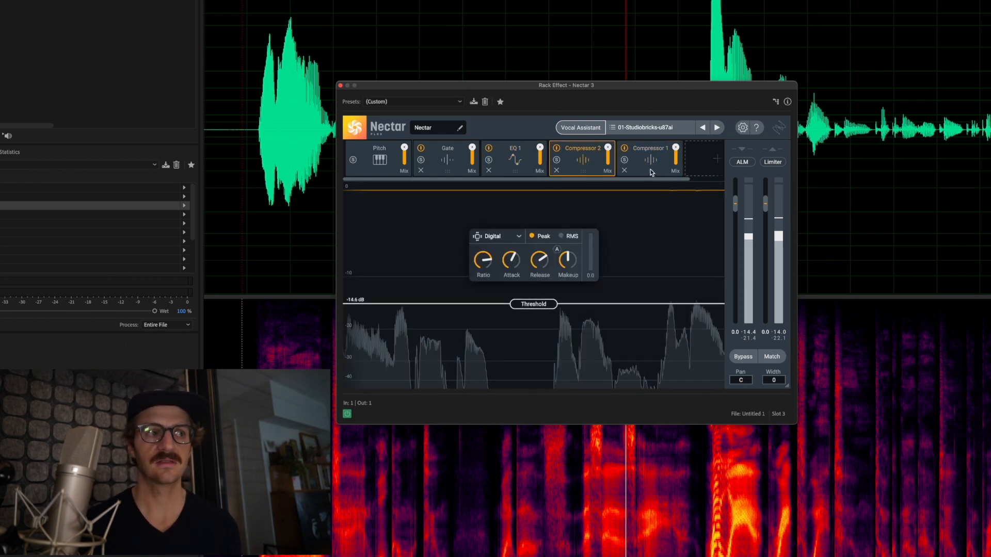
mouse_move(485, 267)
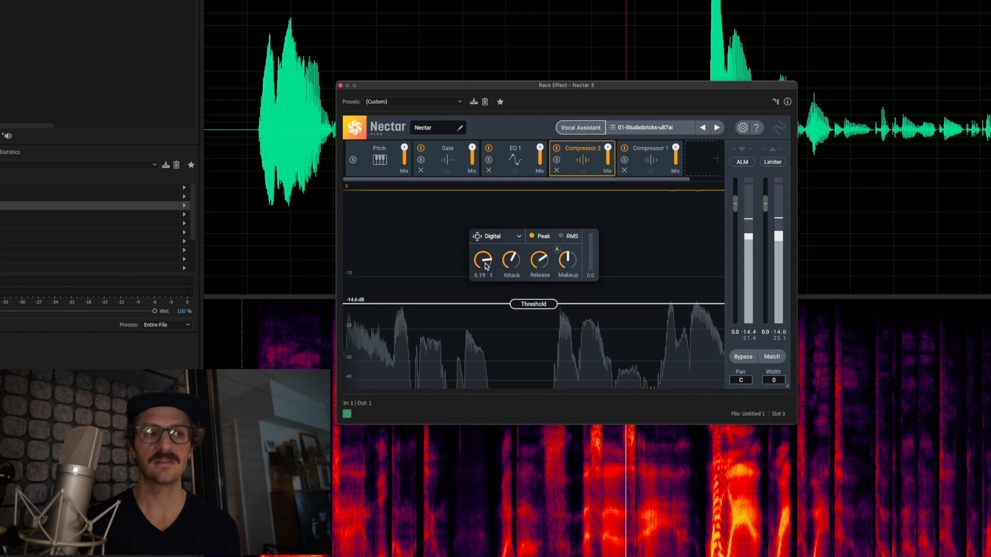
left_click_drag(519, 87, 527, 259)
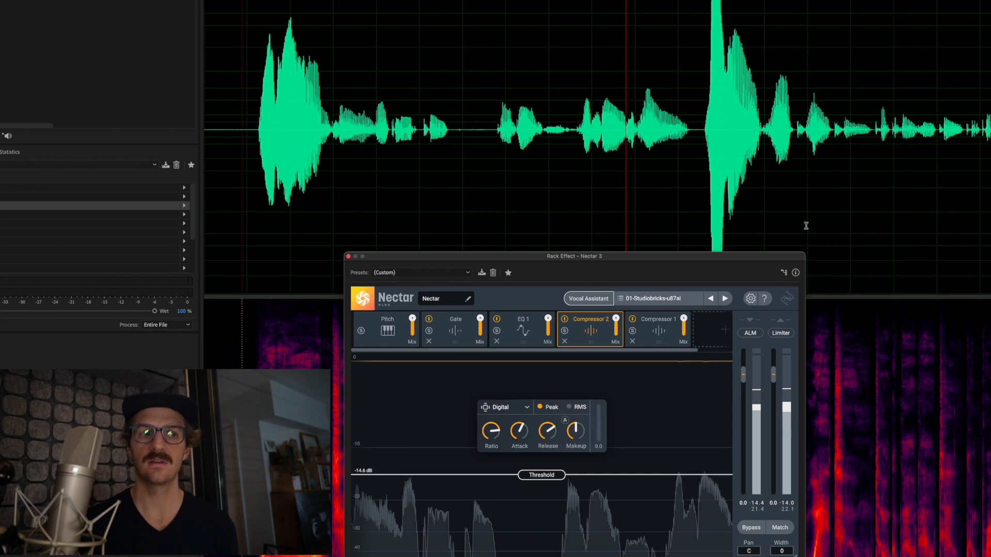
left_click(657, 339)
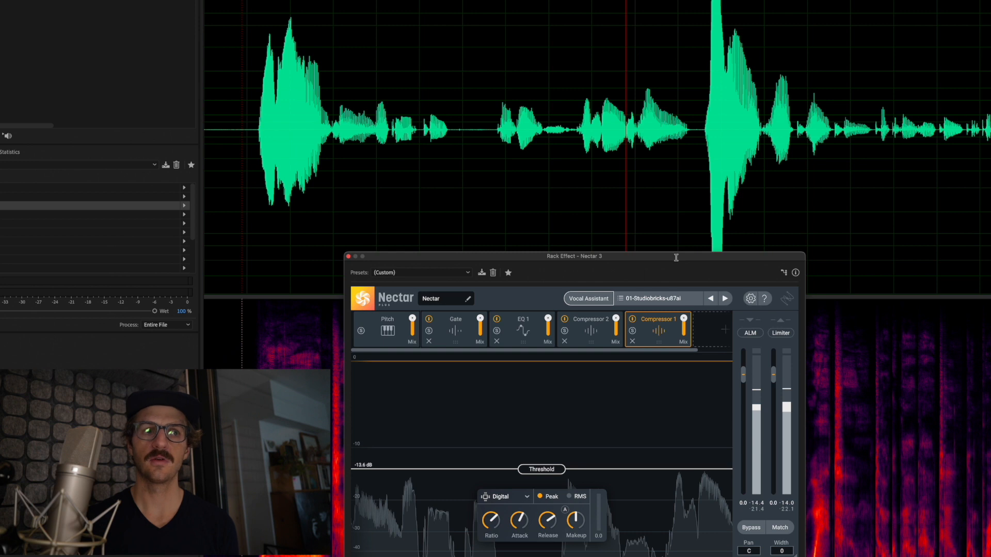
left_click_drag(676, 258, 699, 176)
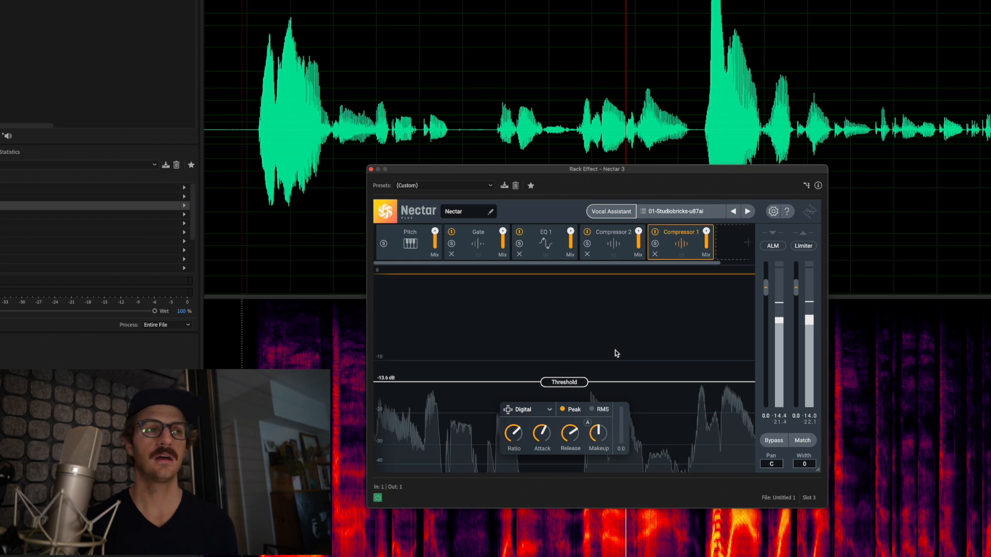
- Set the threshold of Compressor 2 to -11.0 dB and the threshold of Compressor 1 to -14.4 dB
left_click(612, 257)
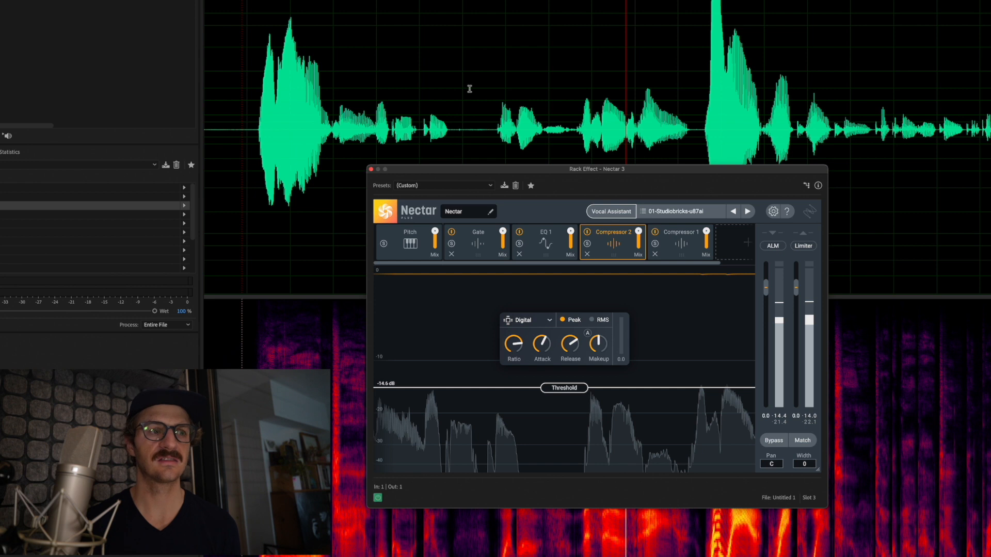
left_click_drag(579, 388, 576, 368)
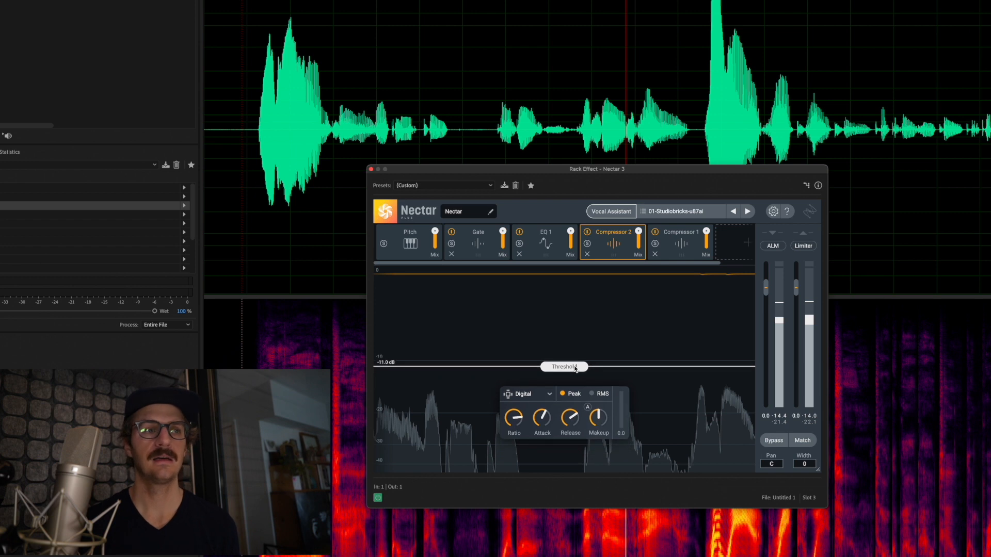
left_click(681, 250)
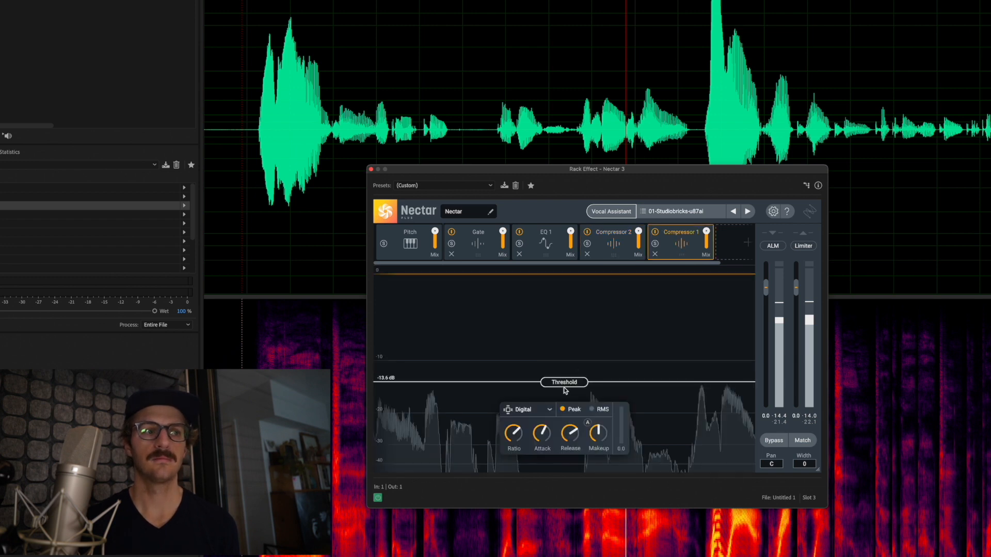
left_click_drag(565, 388, 563, 388)
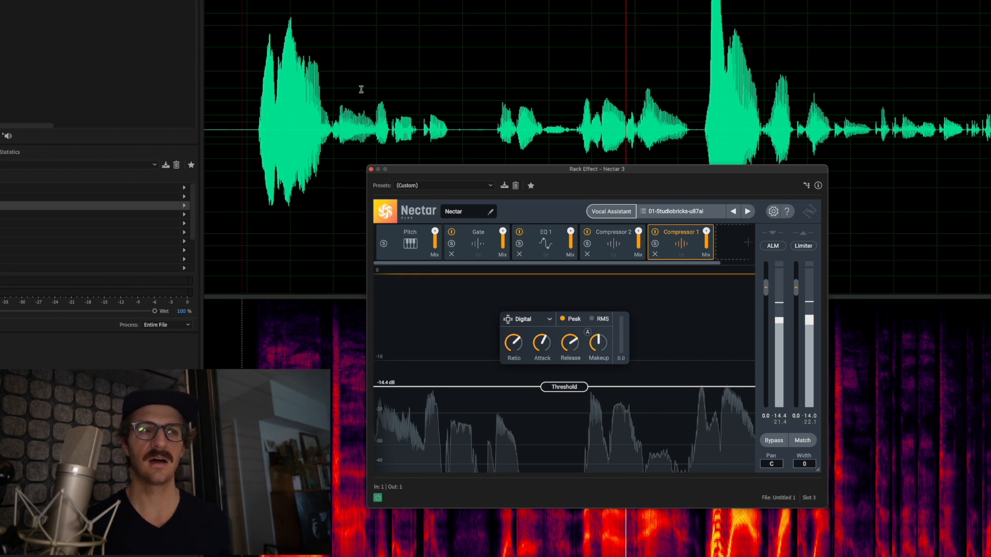
- Play the recording from just before the first phrase to check Compressor 1's gain reduction, and stop playback
left_click(247, 57)
key("space")
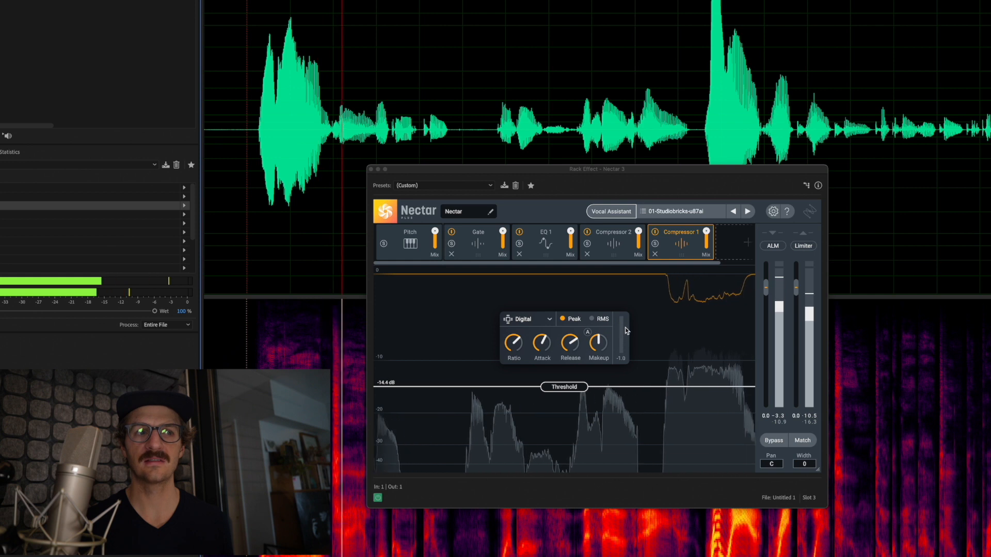
key("space")
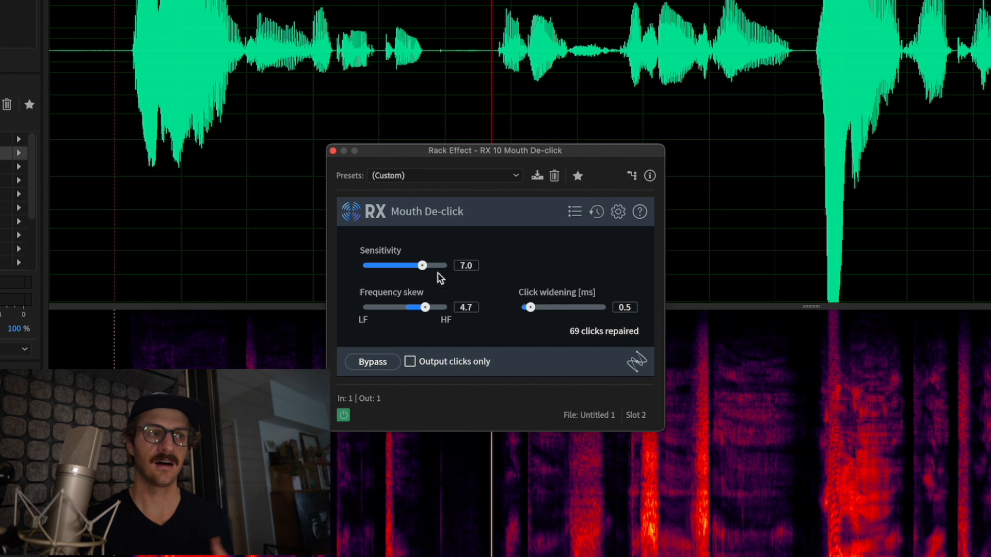
- Set the Mouth De-click sensitivity to 7.5, and try a click widening of 3.8 ms before lowering it again
left_click_drag(422, 266, 426, 292)
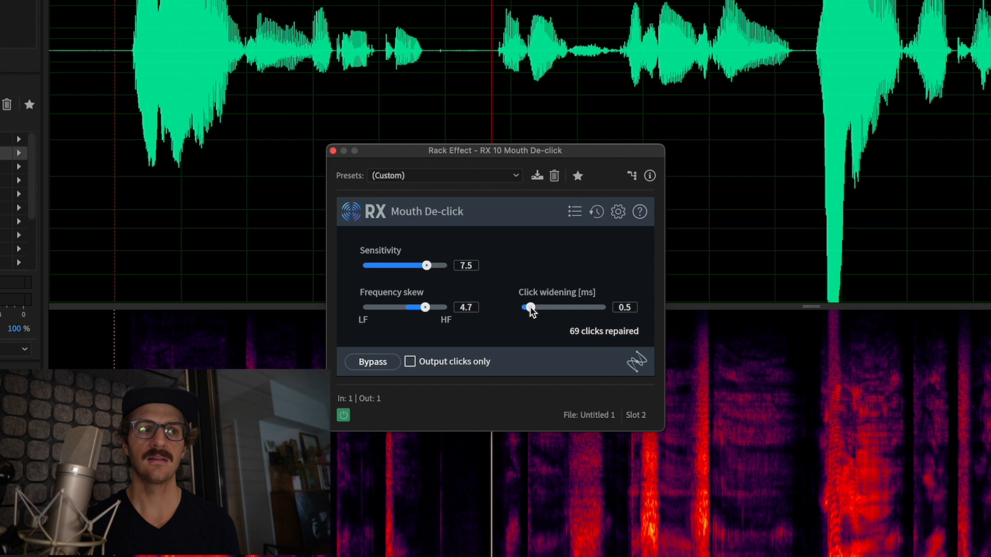
left_click_drag(530, 308, 586, 315)
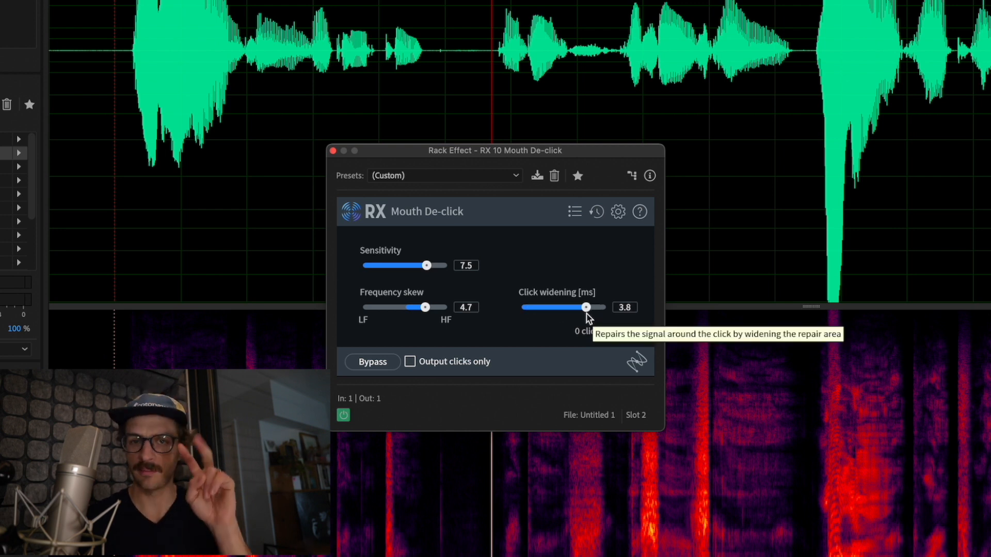
left_click_drag(588, 318, 529, 332)
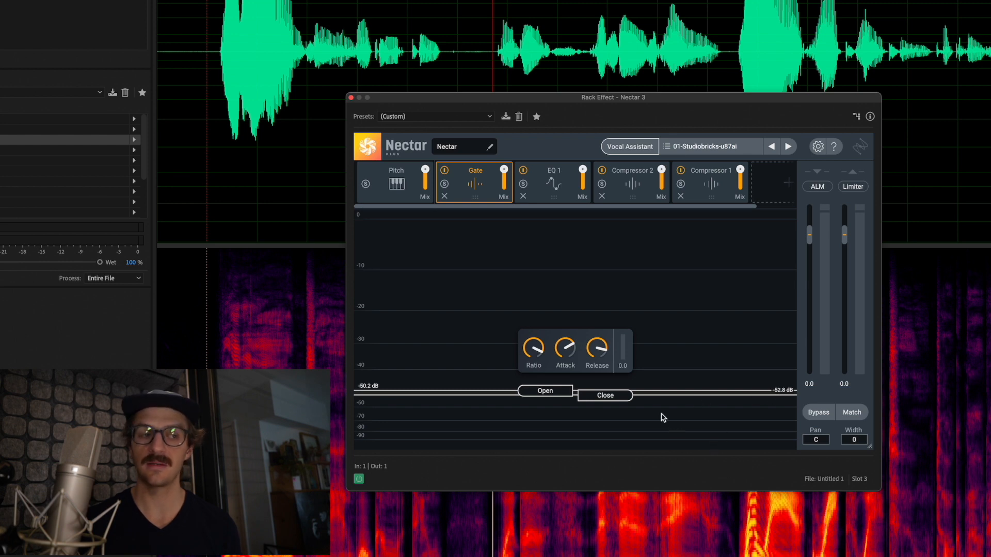
- Check the Gate's release and attack, and lower its ratio, trying 4.89:1 before raising it partway
mouse_move(599, 369)
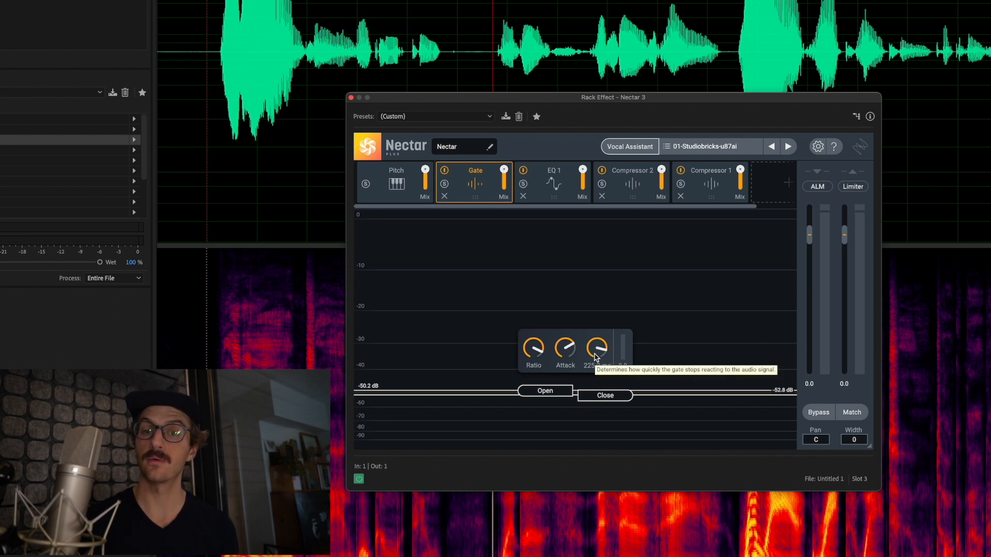
mouse_move(558, 358)
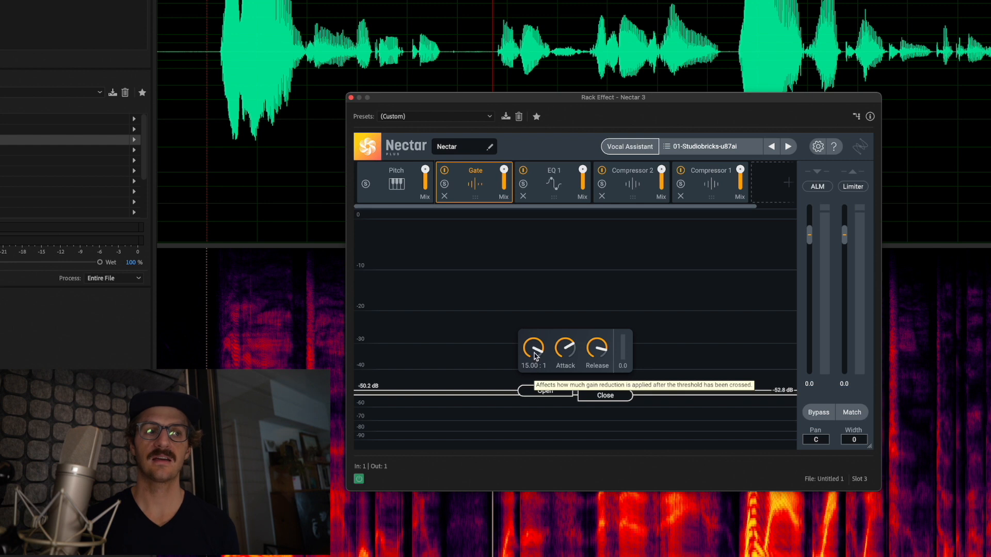
mouse_move(536, 352)
left_mouse_down()
mouse_move(534, 386)
mouse_move(534, 356)
left_mouse_up()
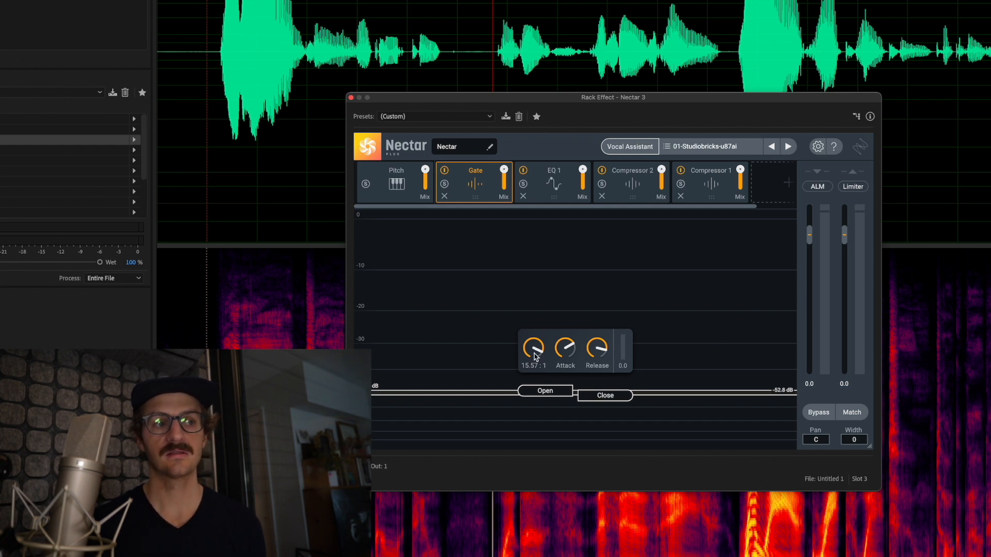
left_click_drag(534, 365, 535, 372)
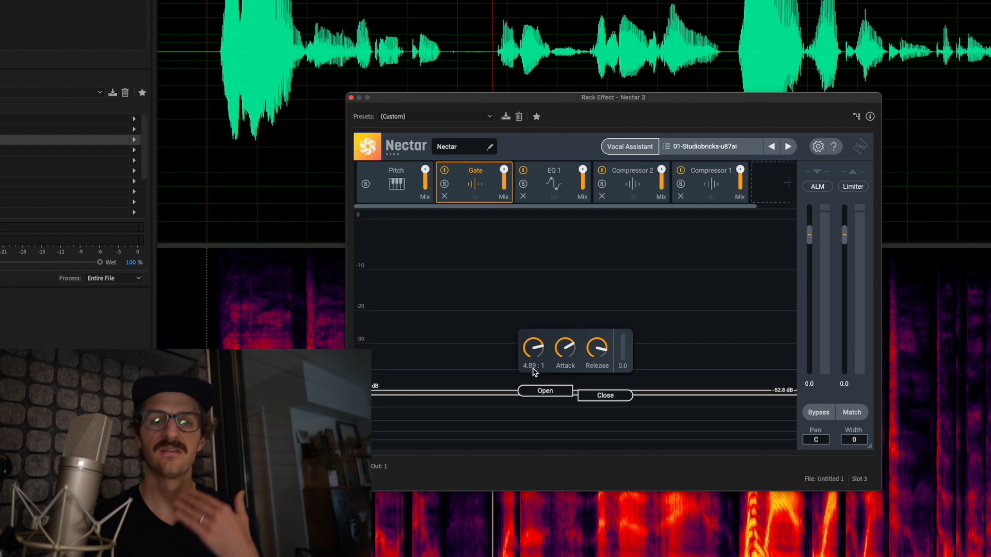
left_click_drag(535, 372, 534, 379)
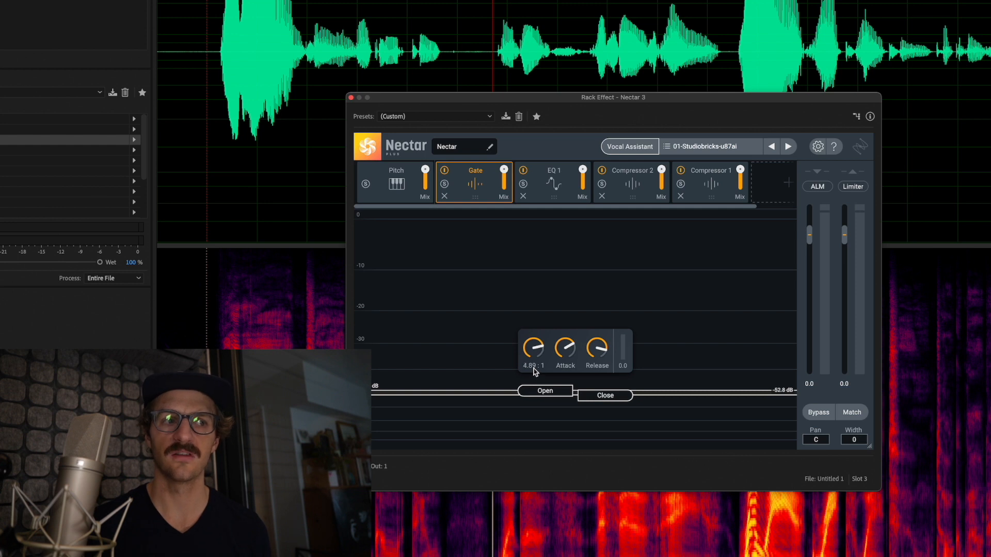
left_click_drag(535, 373, 533, 359)
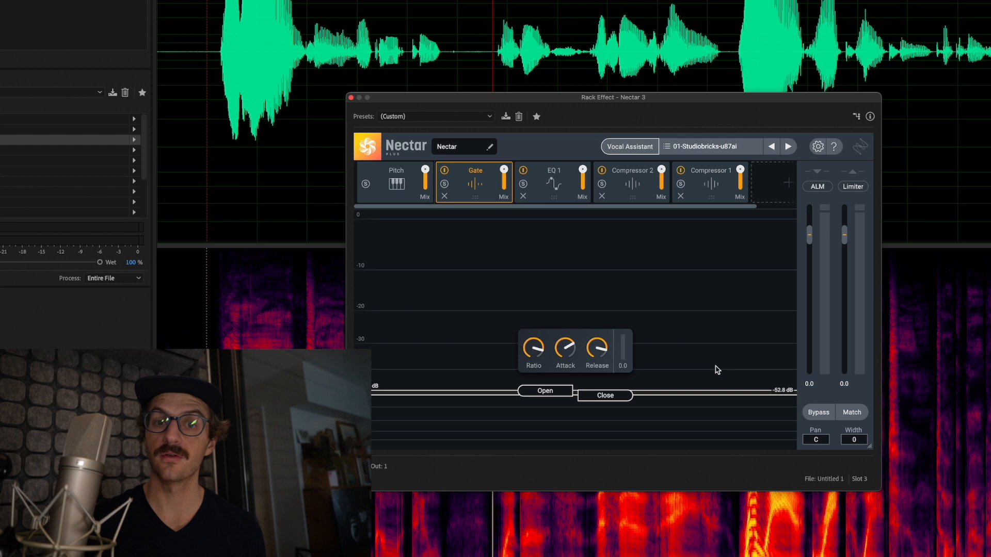
- In EQ 1, try the flat highpass on band 1 at 62 Hz and 54 Hz, and set its frequency to 46 Hz
left_click(562, 183)
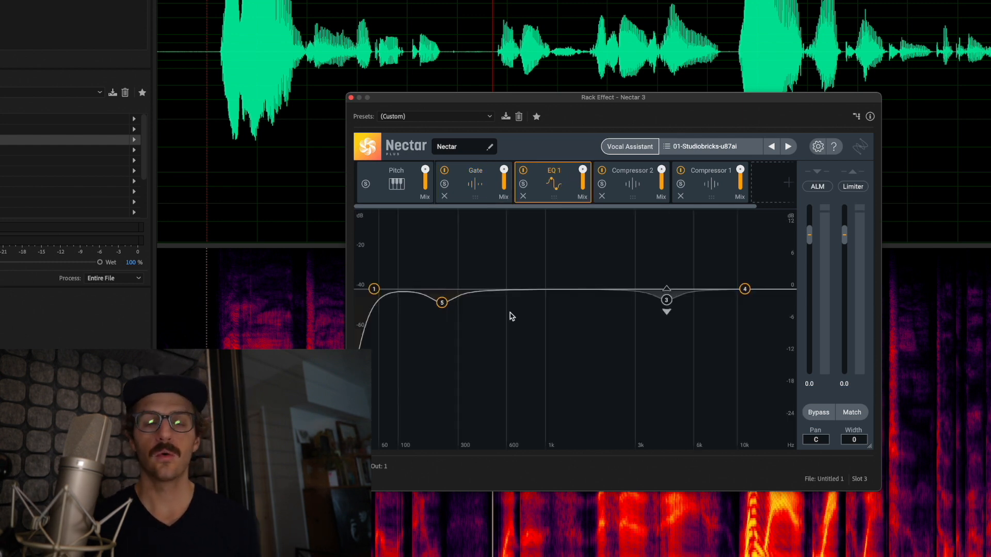
left_click(373, 290)
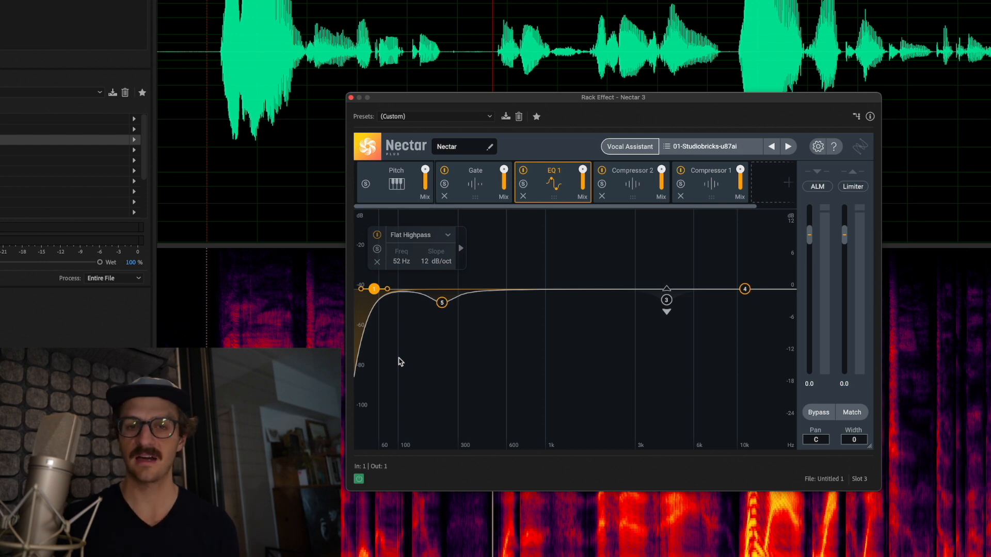
mouse_move(434, 264)
left_mouse_down()
mouse_move(433, 232)
mouse_move(436, 282)
mouse_move(435, 262)
left_mouse_up()
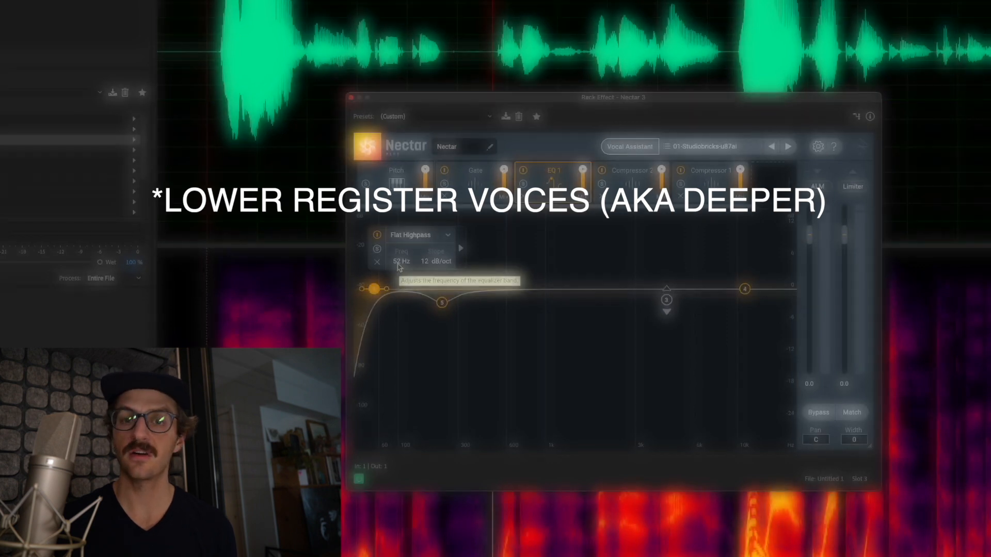
mouse_move(404, 265)
left_mouse_down()
mouse_move(404, 251)
mouse_move(404, 261)
left_mouse_up()
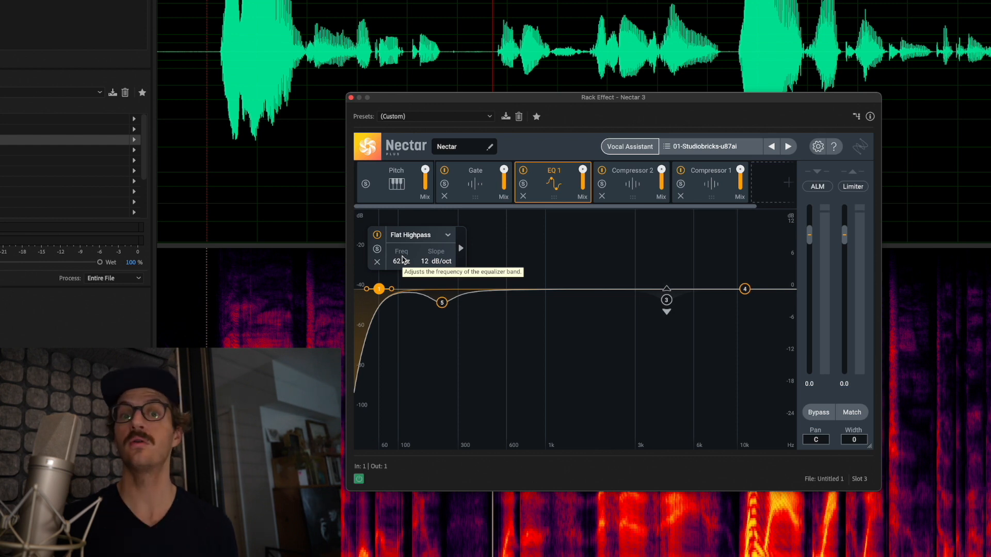
left_click_drag(403, 262, 404, 272)
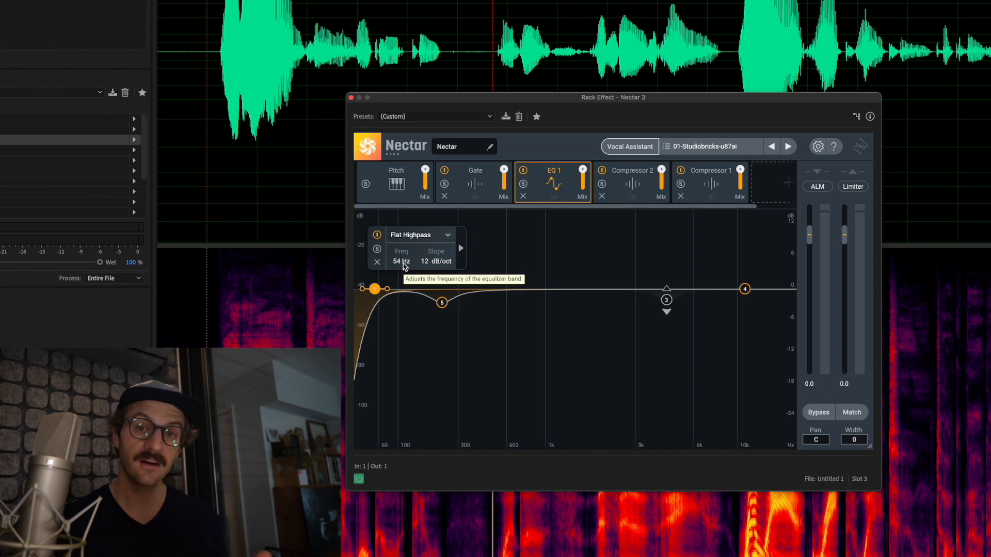
left_click_drag(404, 266, 402, 291)
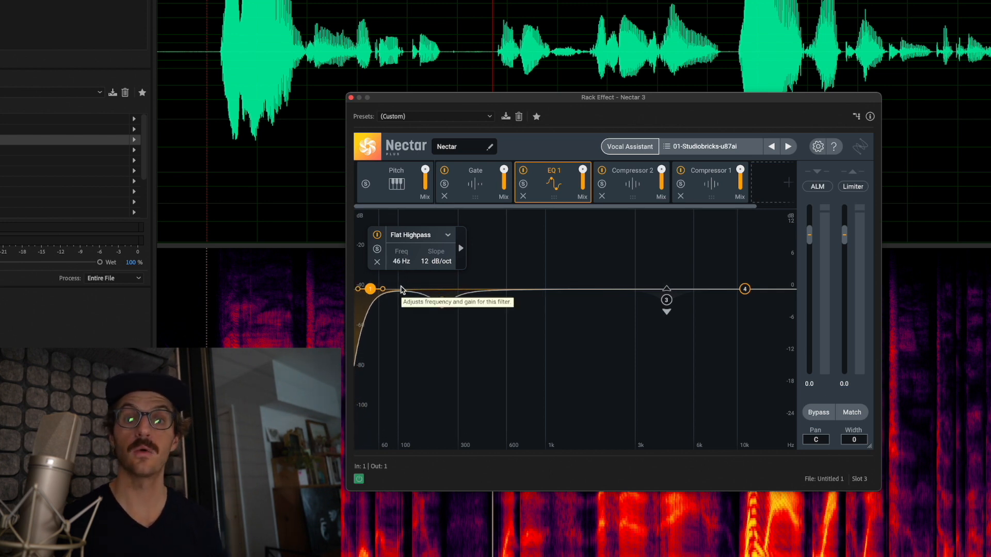
- Sweep EQ 1's bell band 5 with a 14.2 dB boost and Q 5.0, and settle it at 229 Hz, -2.2 dB and Q 2.0
left_click_drag(395, 290, 444, 308)
left_click(443, 305)
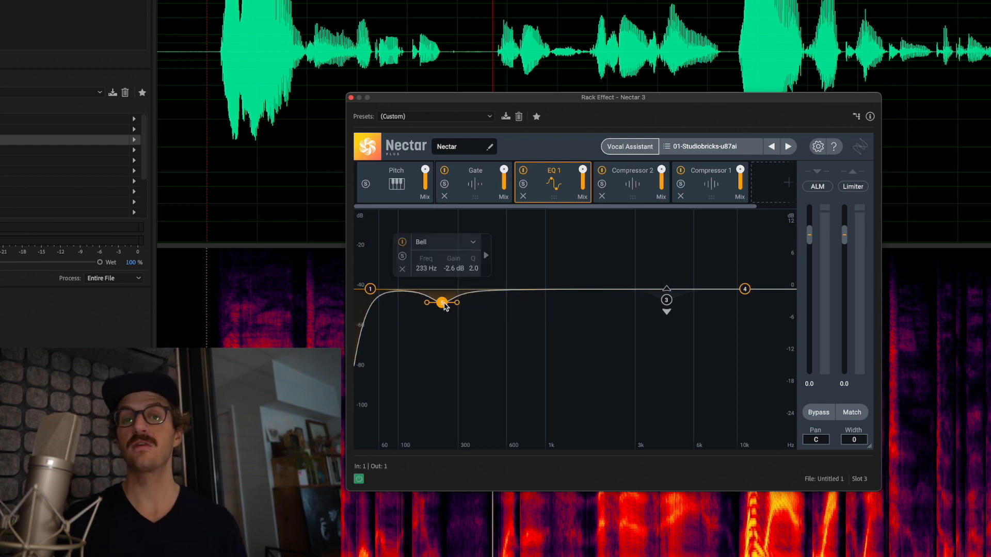
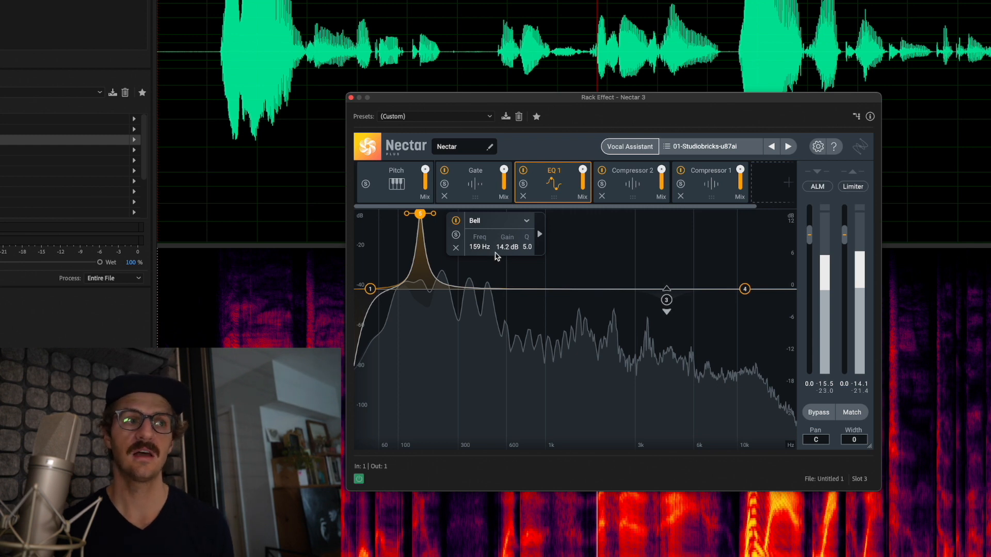
left_click_drag(487, 251, 529, 300)
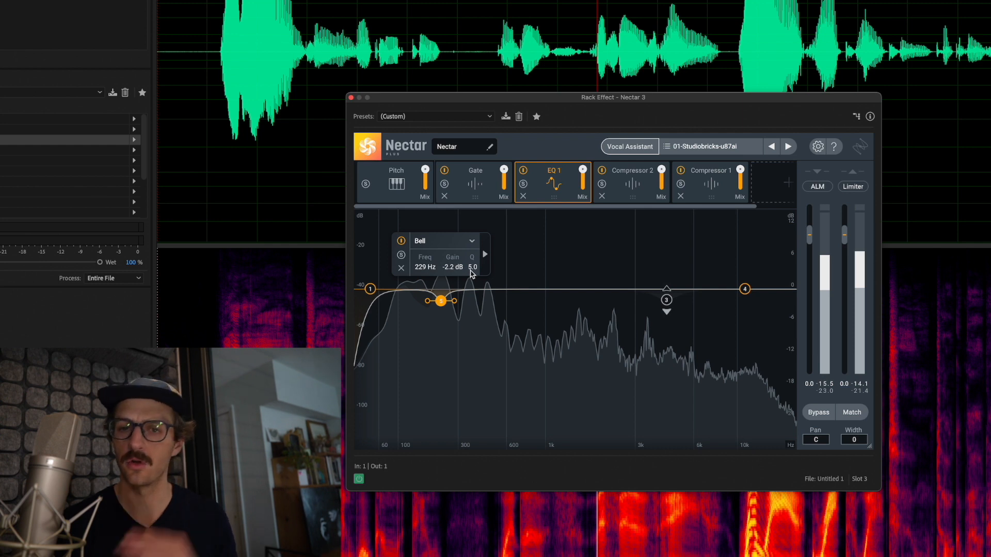
left_click_drag(472, 274, 471, 284)
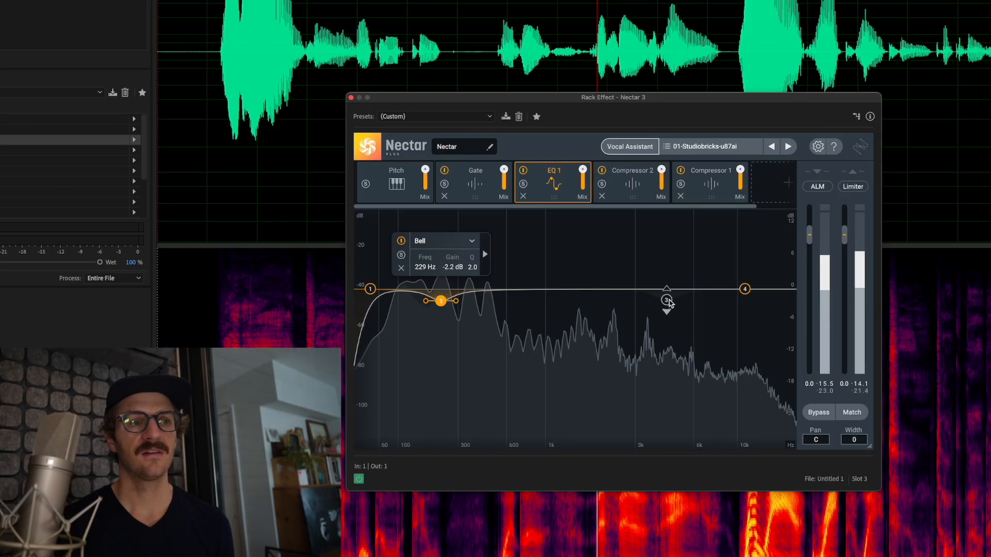
- Turn on EQ 1's dynamic bell band 3 at 4378 Hz
left_click(666, 300)
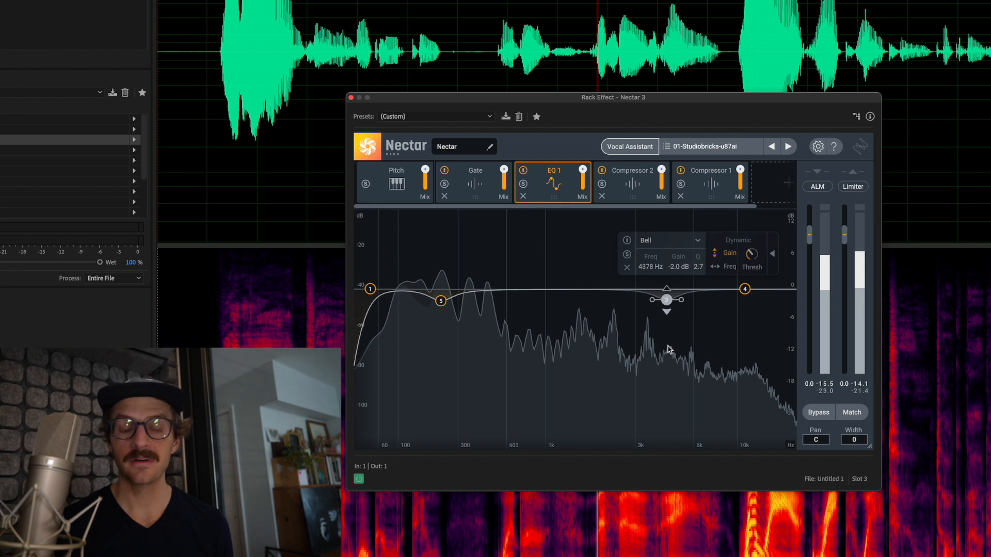
left_click(627, 242)
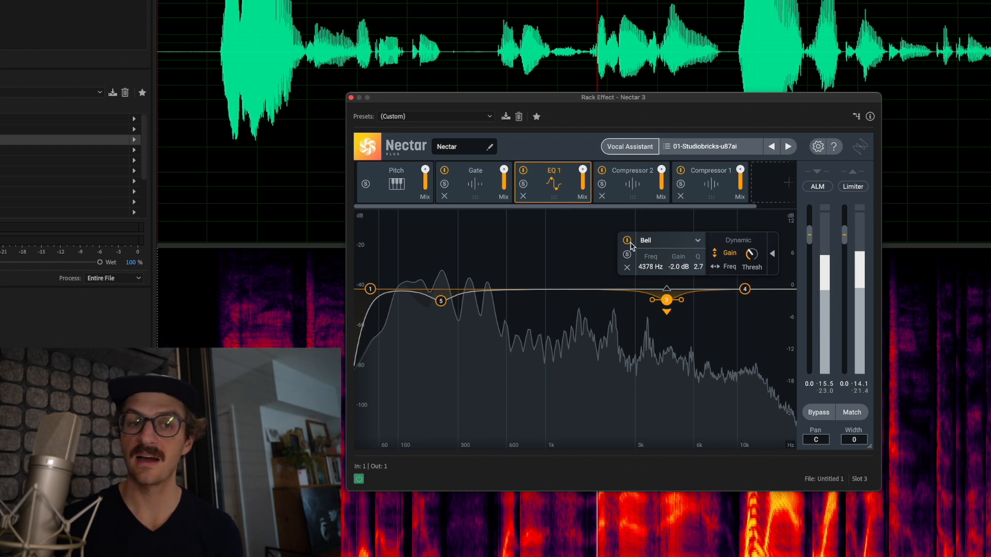
- Compare the settings and gain reduction of Compressor 2 and Compressor 1
left_click(640, 191)
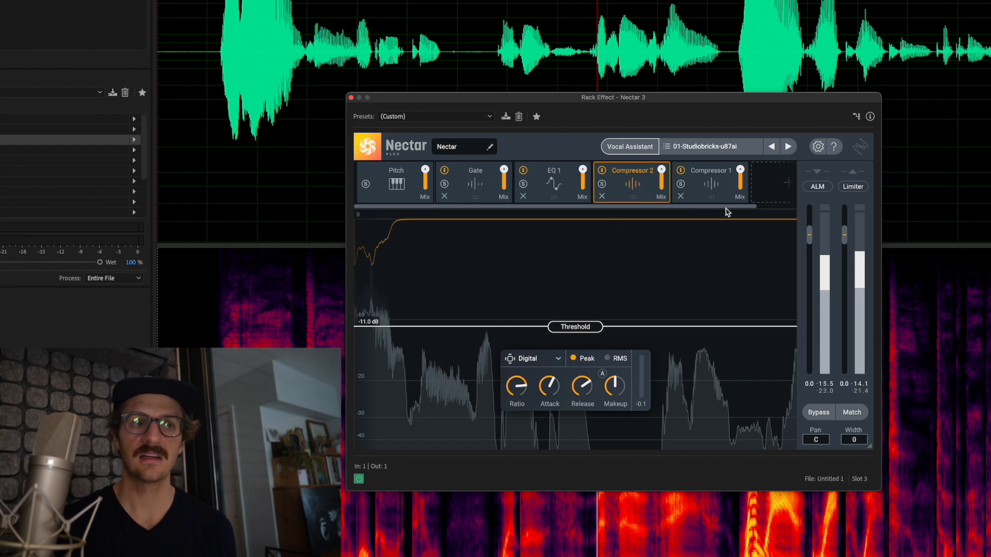
left_click(711, 198)
left_click(651, 192)
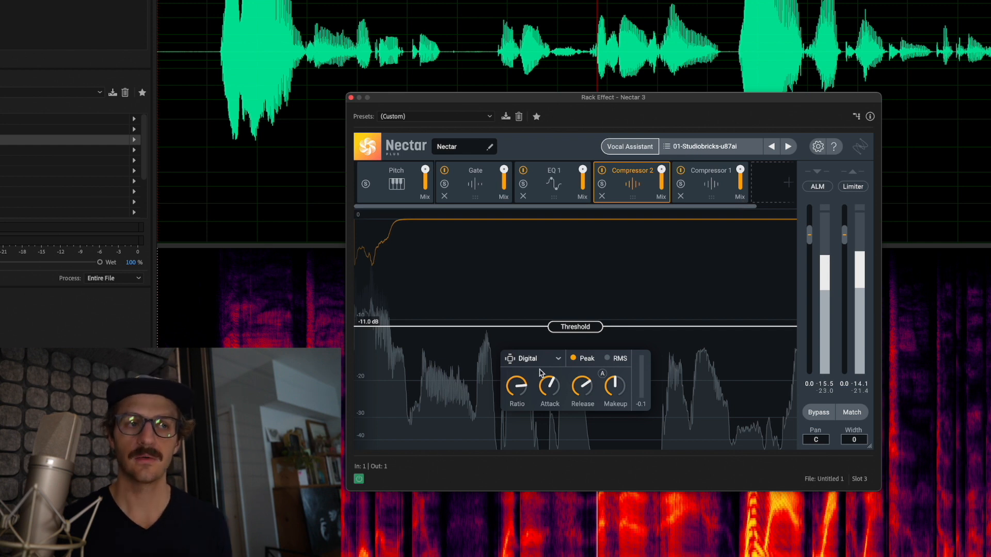
left_click(704, 196)
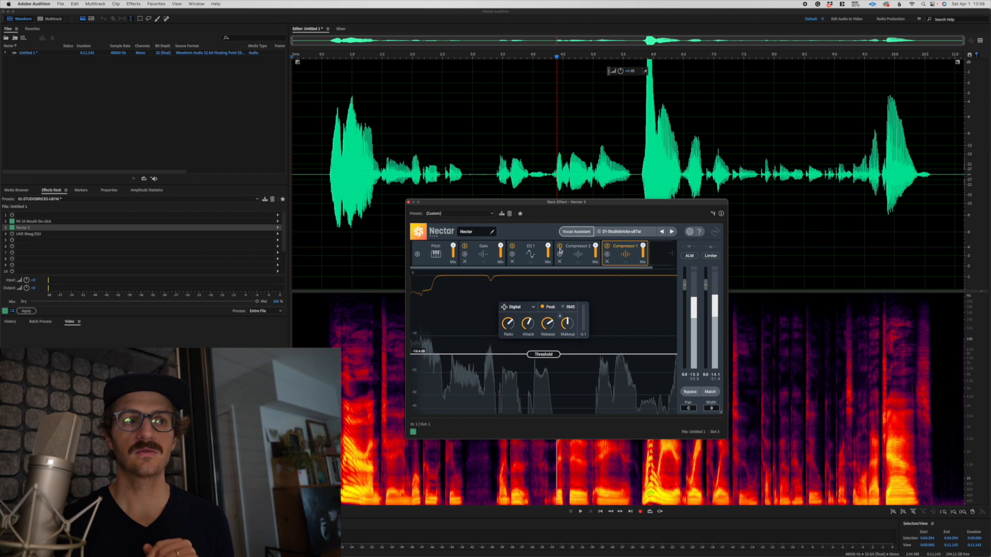
- Bypass the Gate, EQ 1 and Compressor 2 so that only Compressor 1 stays active, moving the Nectar window aside to see the waveform
left_click(510, 250)
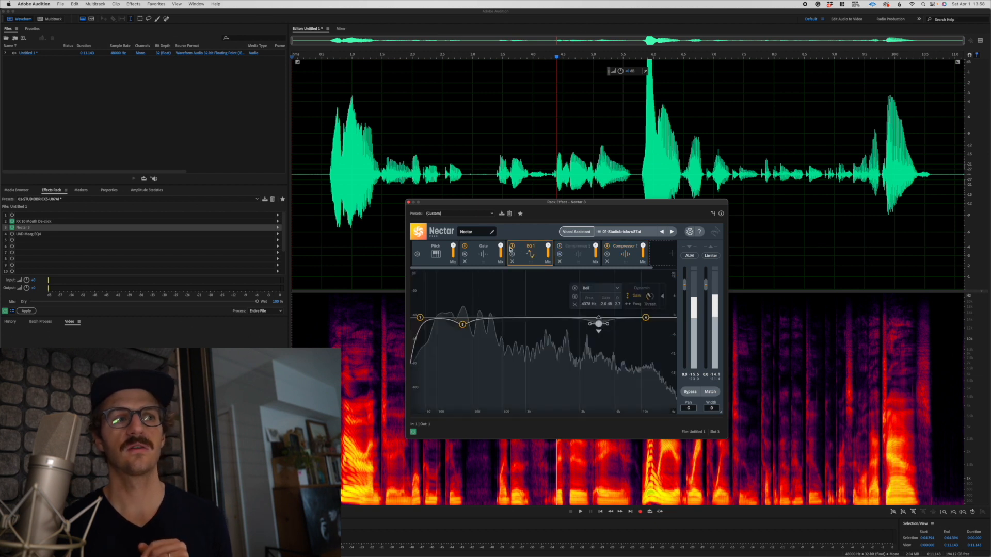
left_click(512, 246)
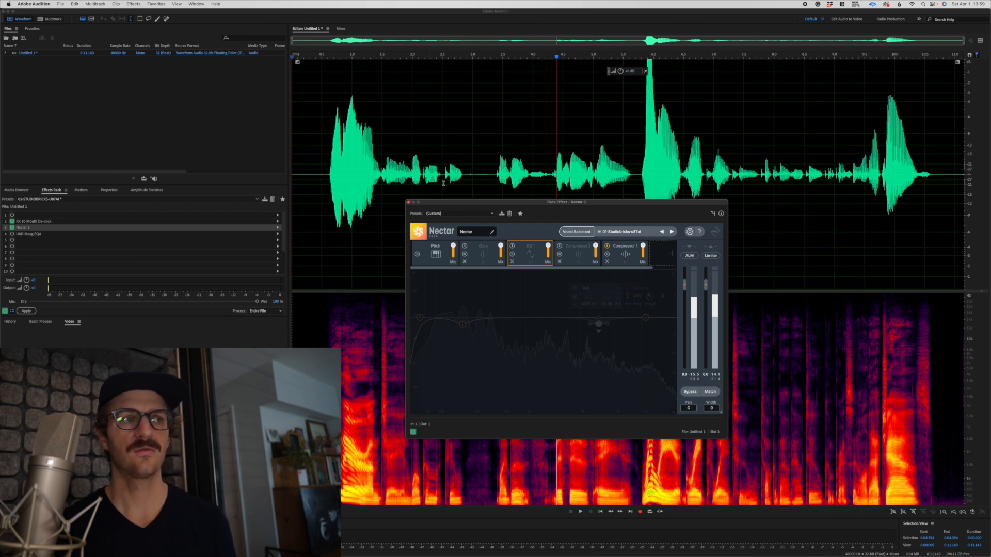
left_click_drag(479, 203, 174, 276)
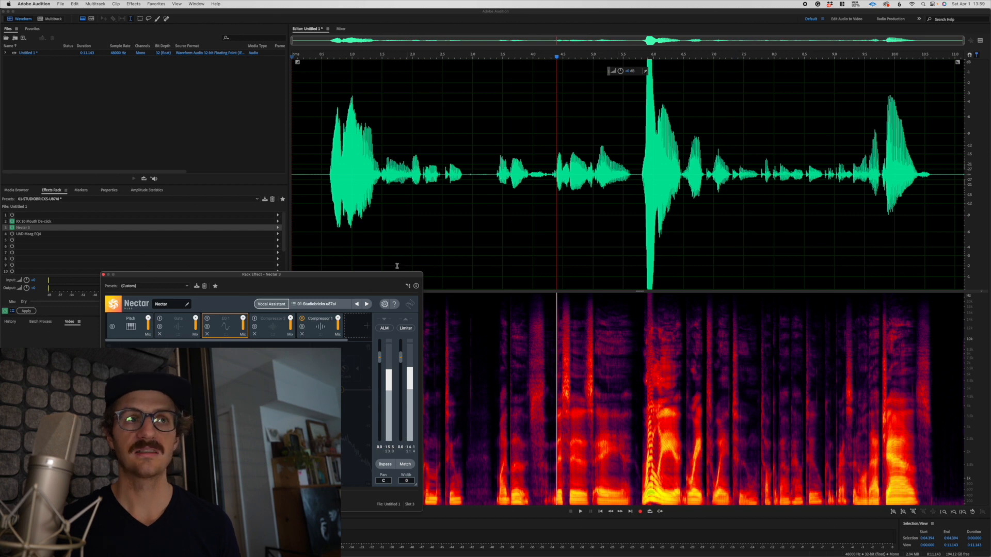
left_click_drag(388, 275, 746, 215)
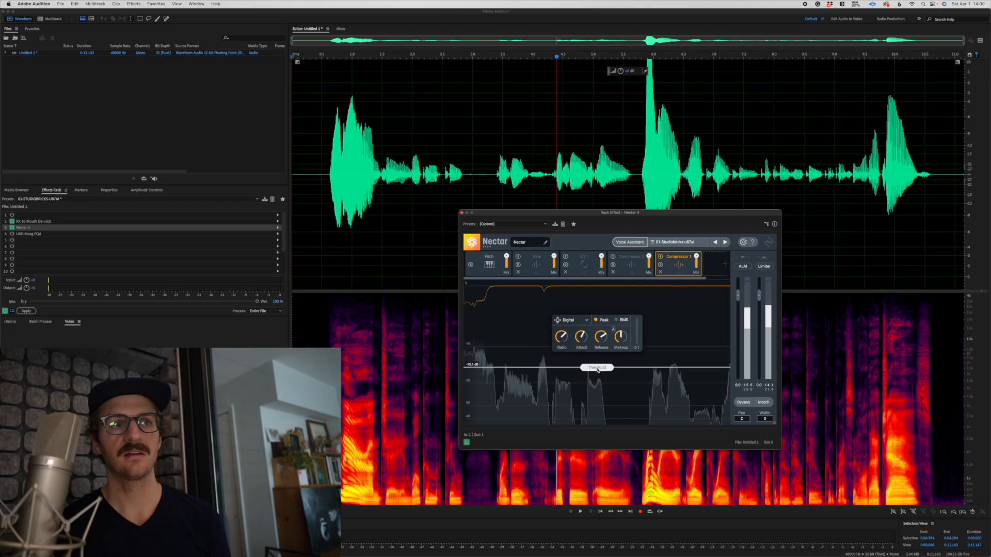
- Lower Compressor 1's threshold to about -16.5 dB, raise its ratio, and apply the effects rack to the recording
left_click_drag(597, 370, 597, 376)
left_click_drag(638, 213, 621, 276)
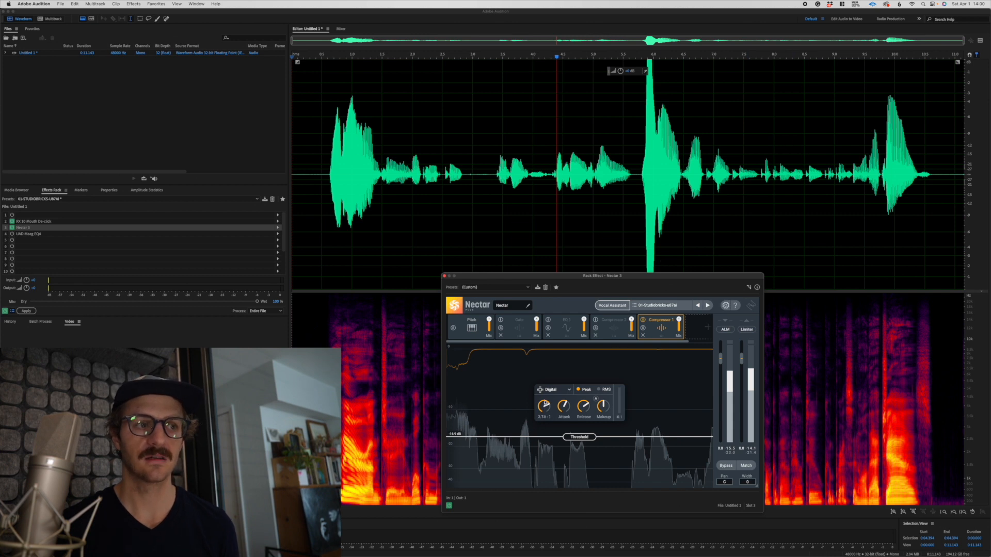
left_click(27, 311)
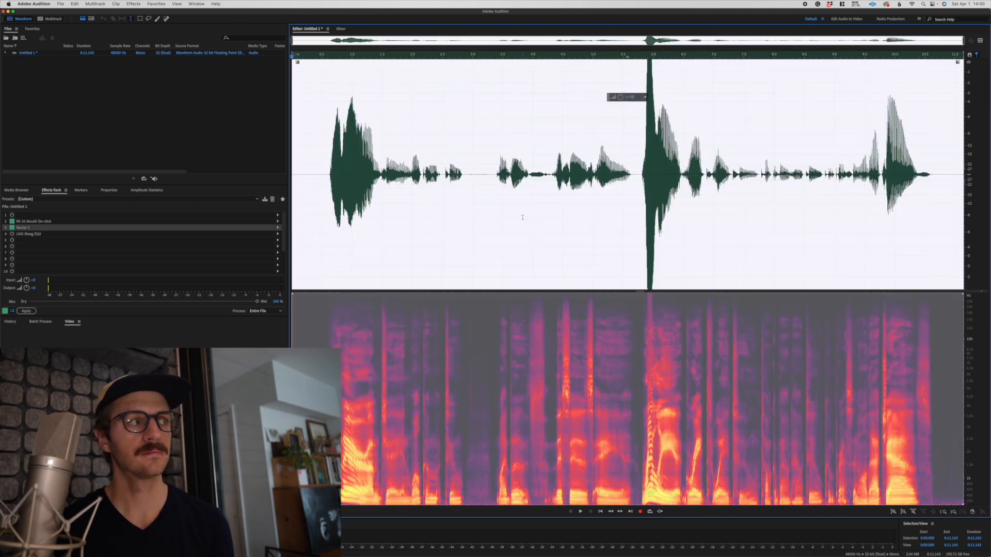
- Place the playhead in the gap after the first phrase, reopen Nectar 3, and move its window below the waveform
left_click(471, 229)
double_click(65, 228)
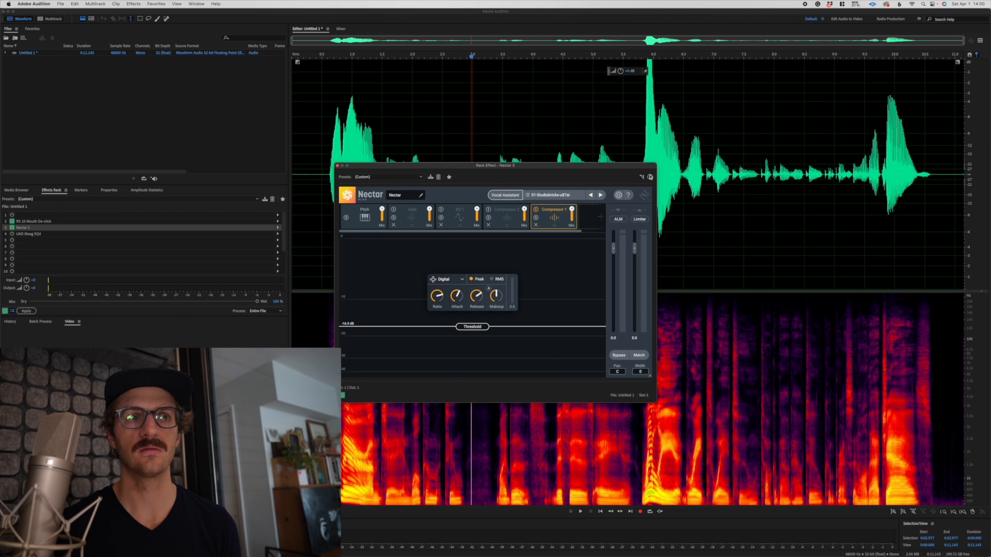
left_click_drag(637, 166, 729, 273)
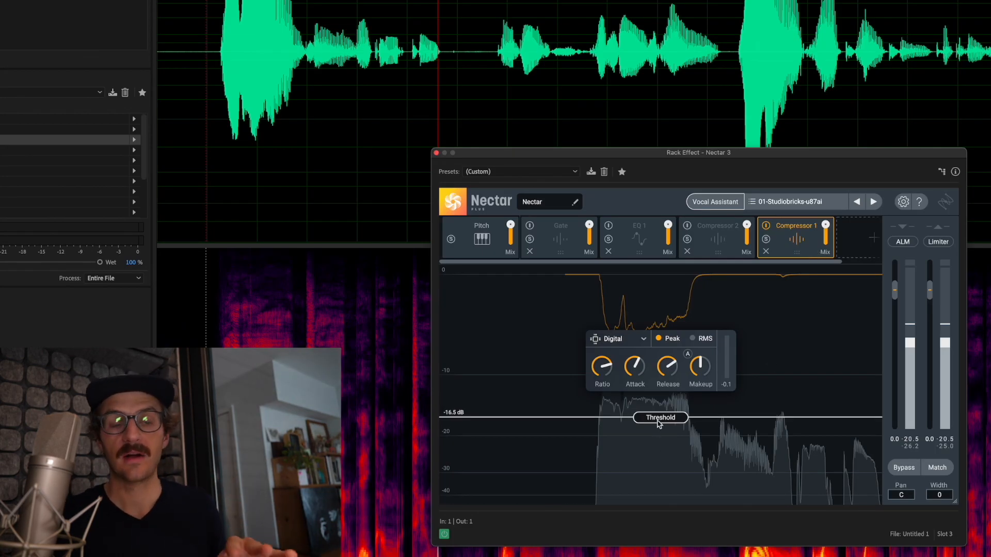
- Set Compressor 1's threshold to -17.4 dB, and try a ratio of 7.87:1 before lowering it to 2.76:1
left_click_drag(662, 418, 663, 423)
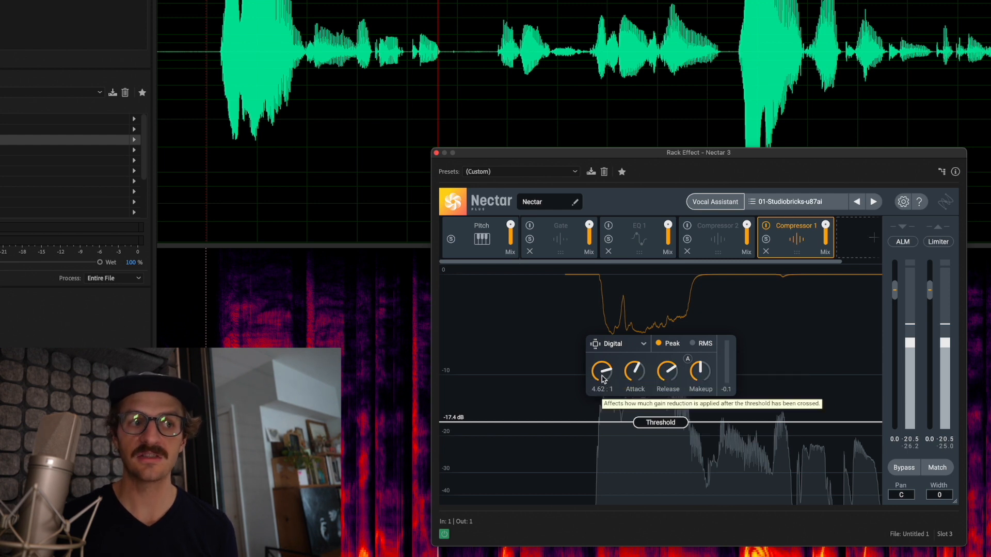
left_click_drag(602, 379, 603, 371)
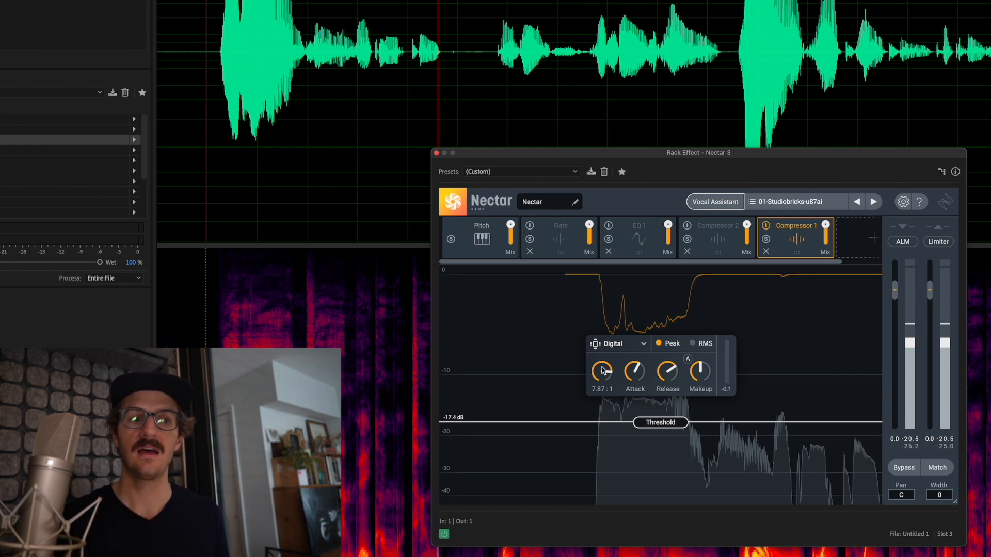
left_click_drag(603, 371, 602, 388)
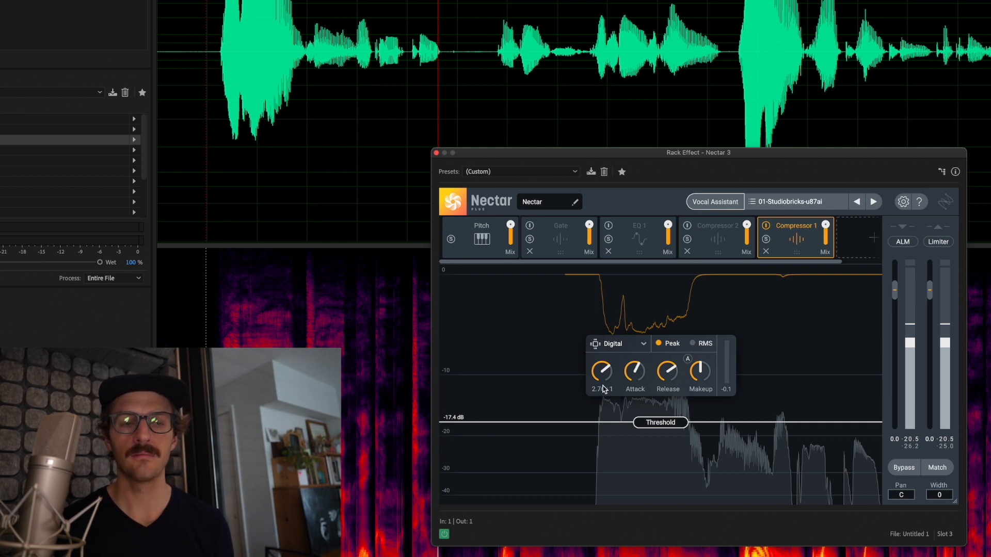
mouse_move(598, 370)
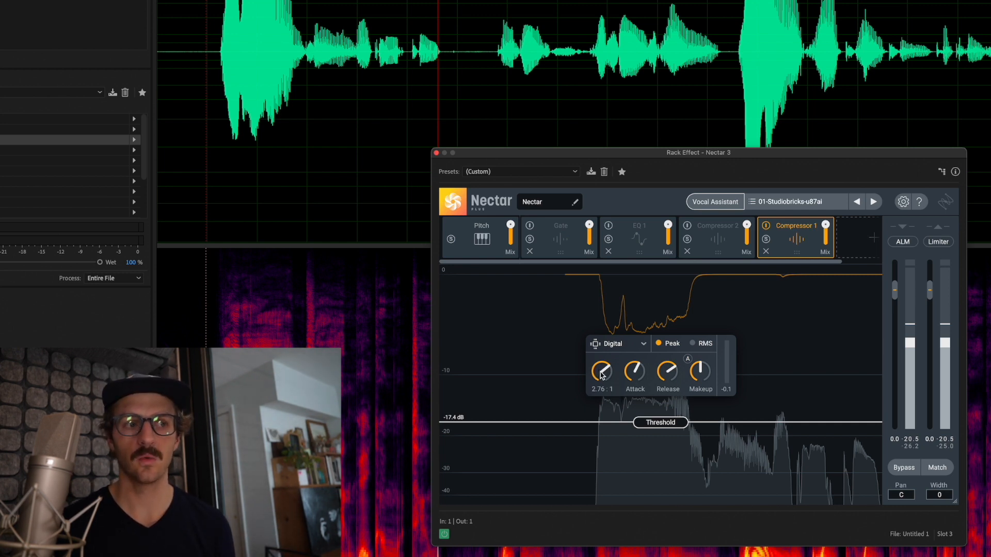
- Vary Compressor 1's ratio between 2.28:1 and 3.52:1, and settle on 3.07:1
left_click_drag(600, 372, 600, 376)
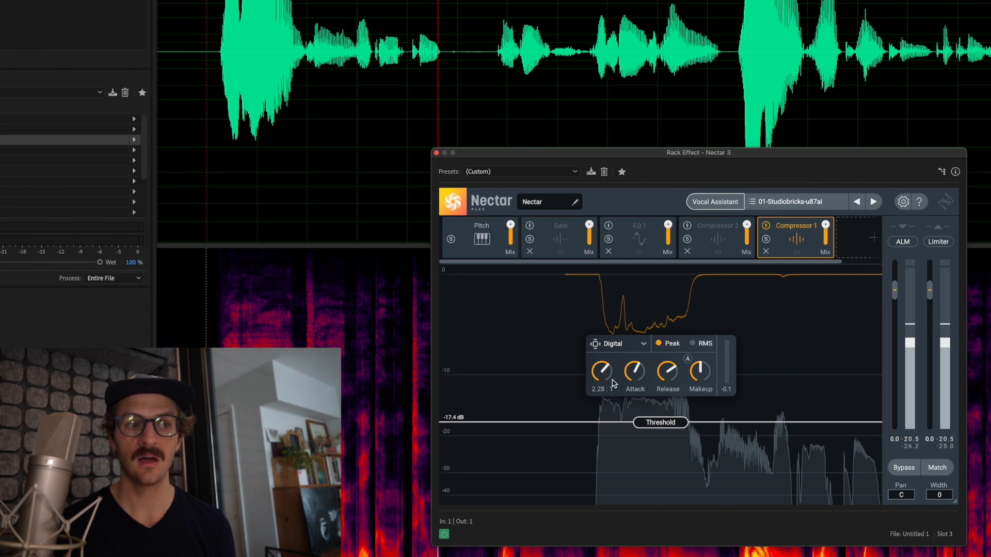
left_click_drag(601, 371, 600, 368)
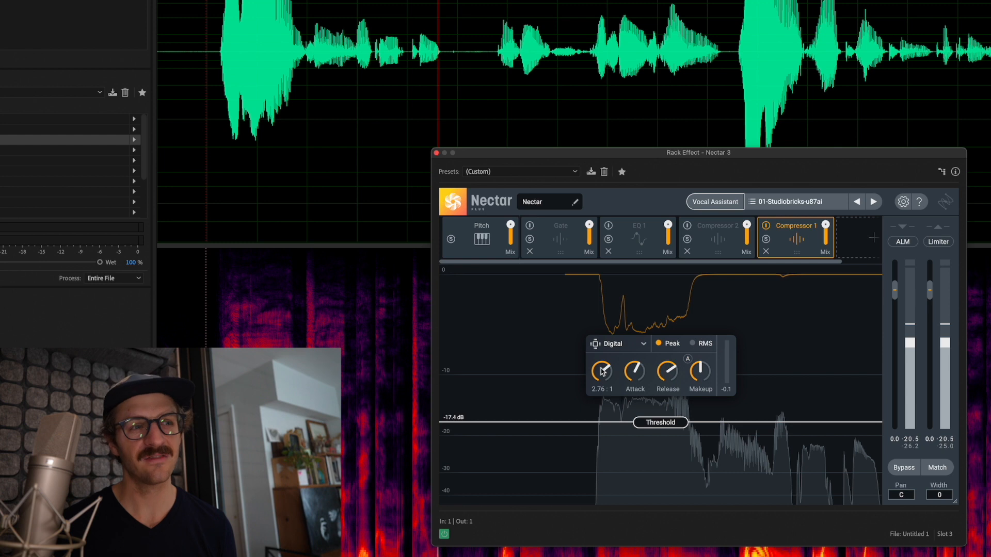
left_click_drag(602, 370, 601, 367)
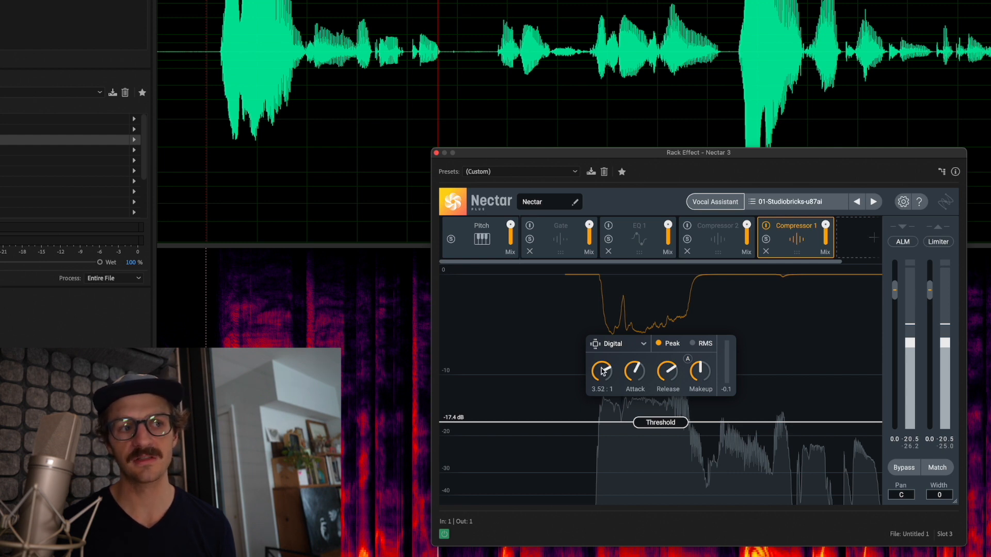
left_click_drag(602, 375, 603, 375)
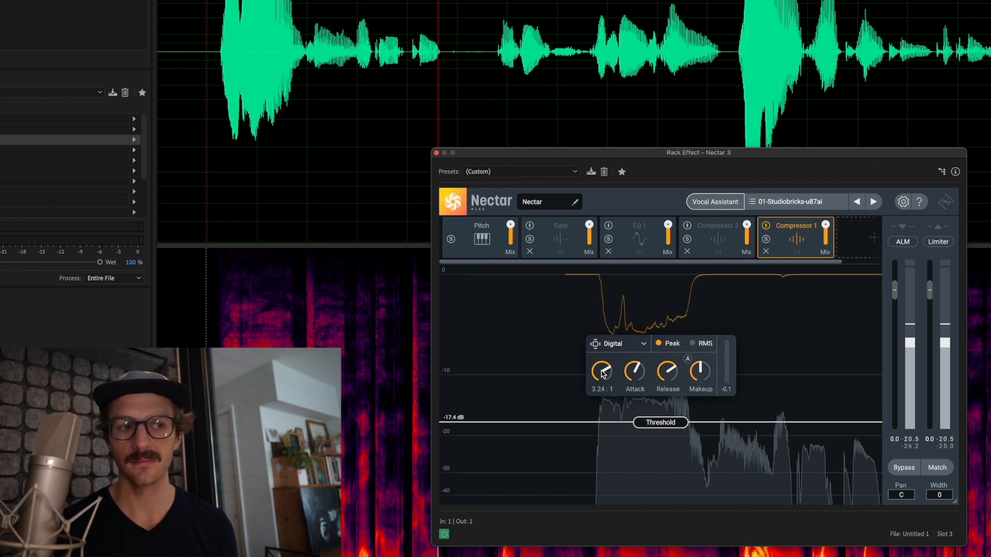
left_click_drag(602, 371, 603, 376)
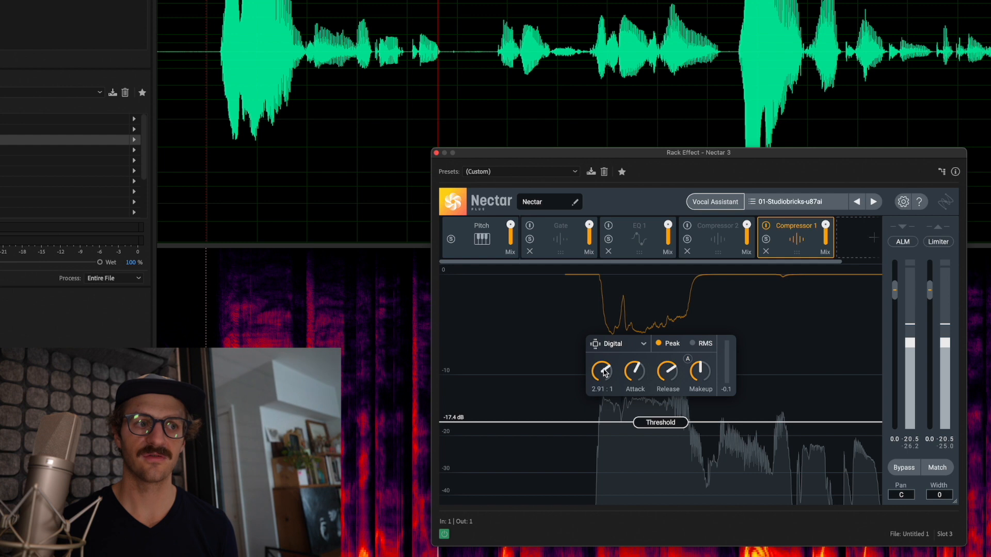
scroll(605, 369, "up", 2)
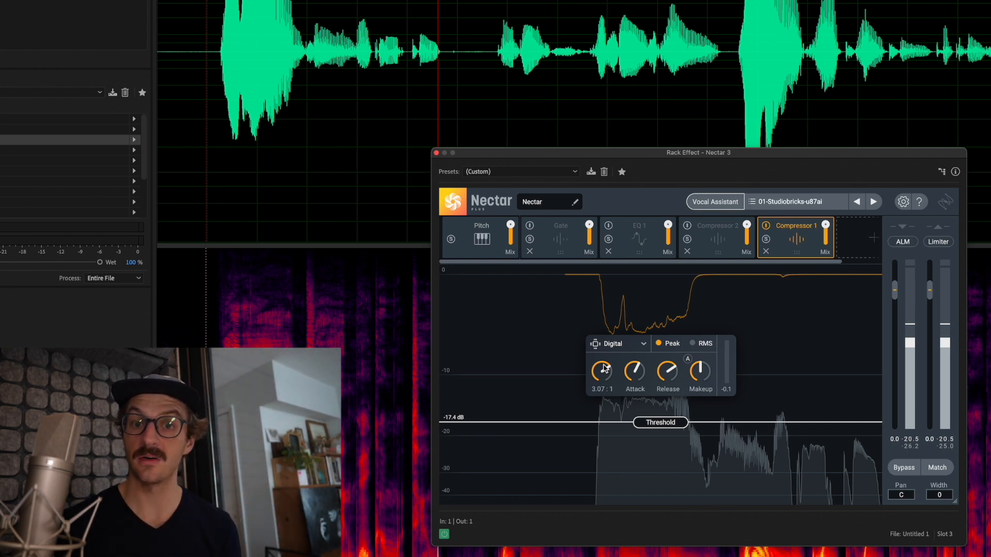
- Check Compressor 1's attack and release, apply the rack to the recording, and clear the waveform selection
mouse_move(638, 383)
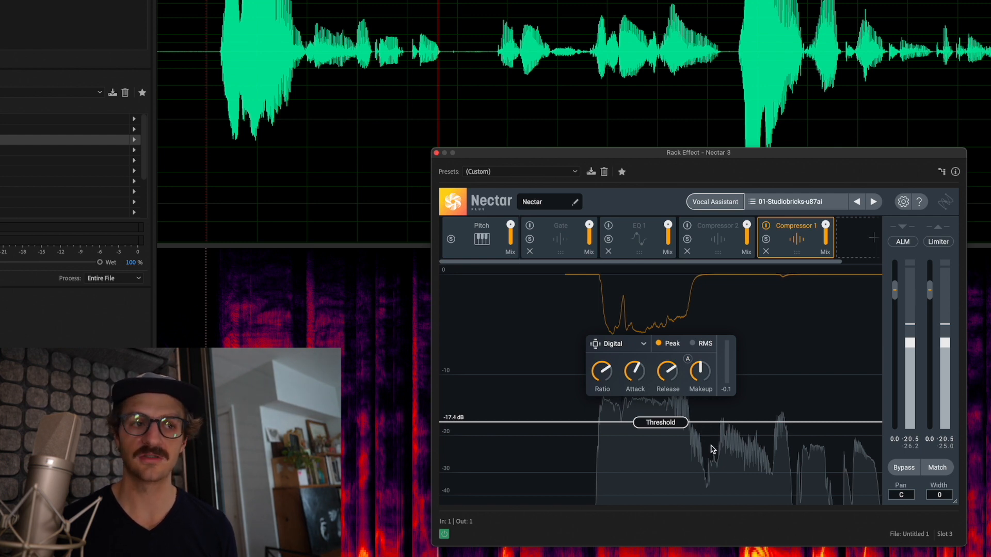
mouse_move(669, 376)
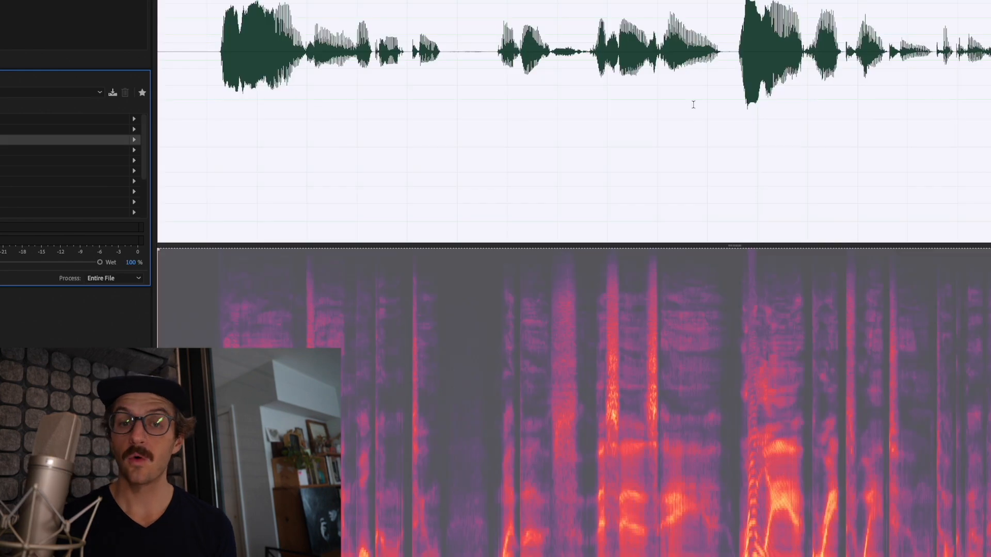
left_click(677, 126)
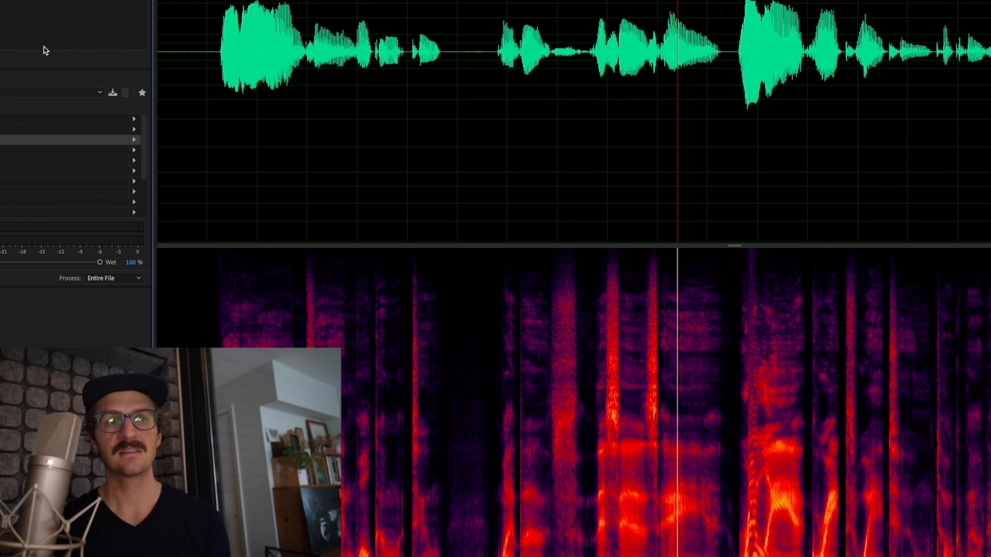
- Select the entire recording, reopen Nectar 3, apply Compressor 1 with automatic makeup gain, close its window, and clear the selection
key("ctrl+a")
double_click(5, 140)
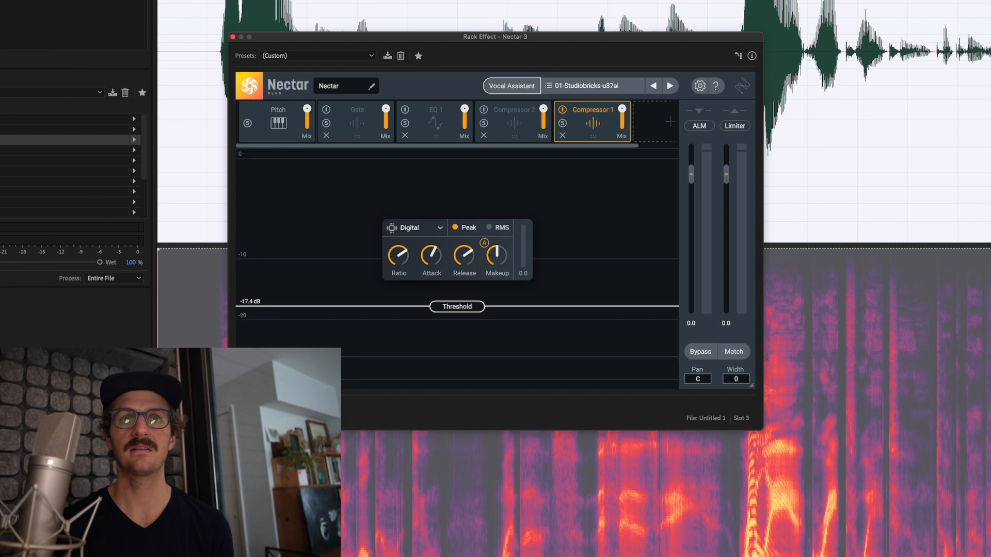
key("super+w")
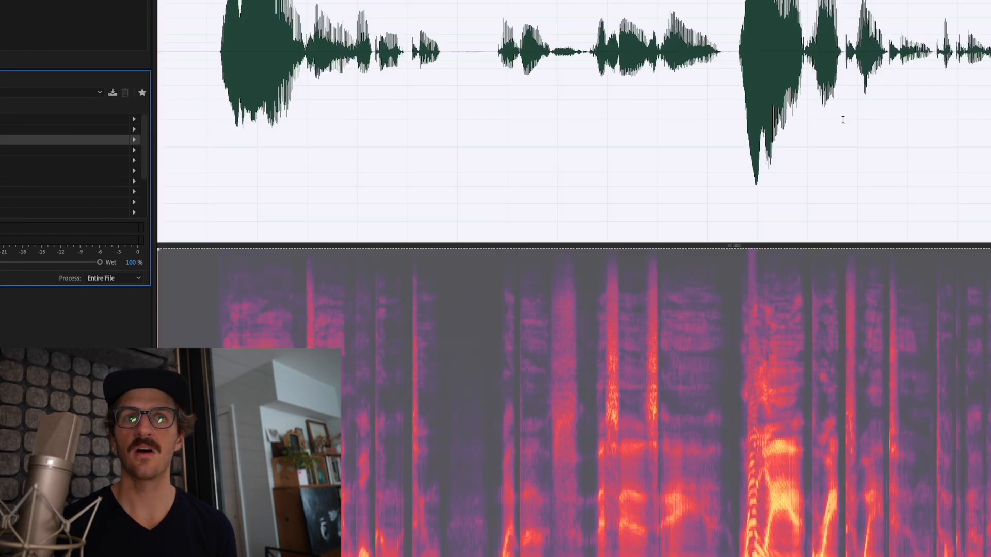
left_click(851, 121)
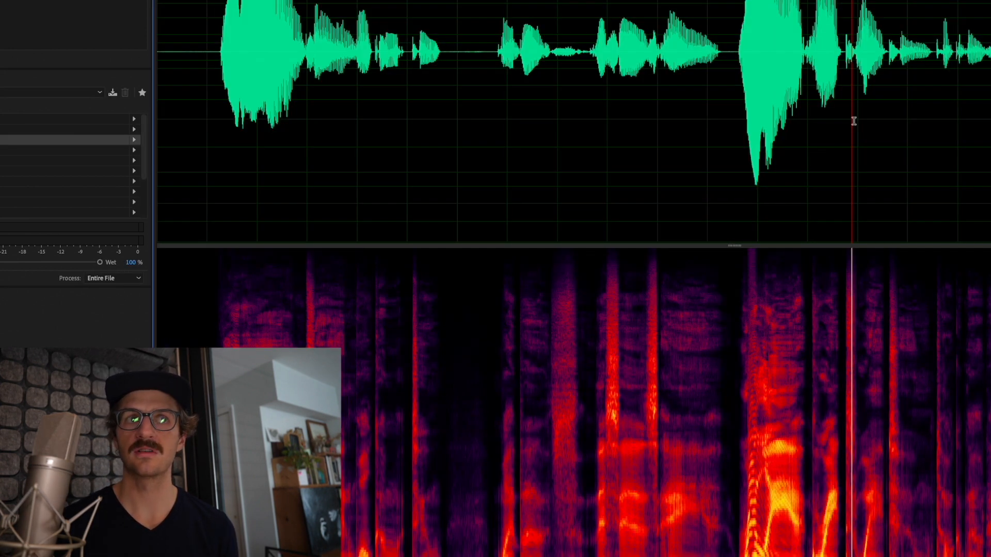